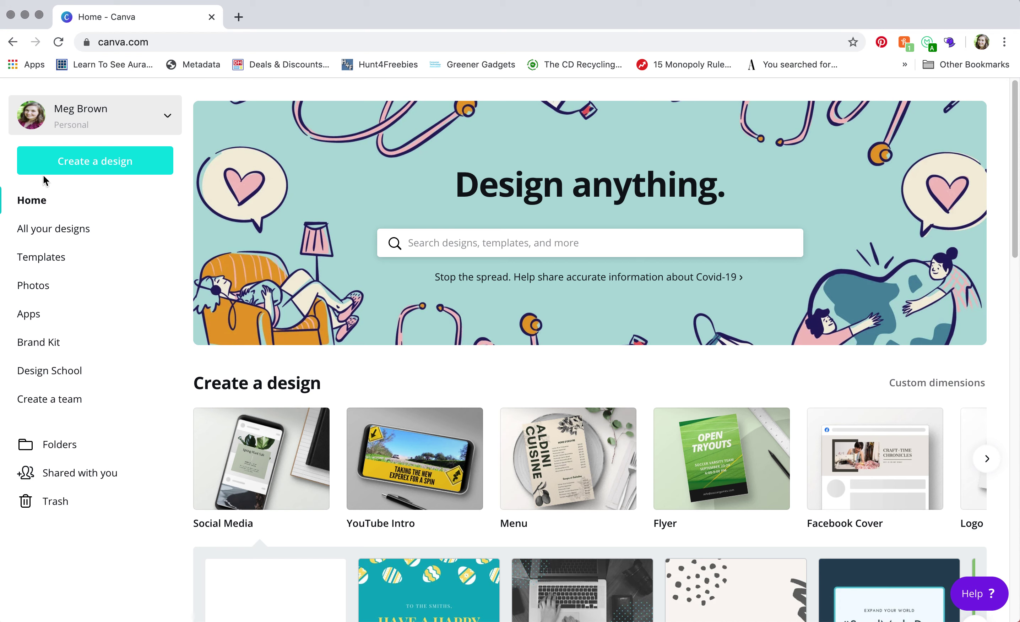
Start a custom-size design with width 100 px and height 100 px.
left_click(100, 160)
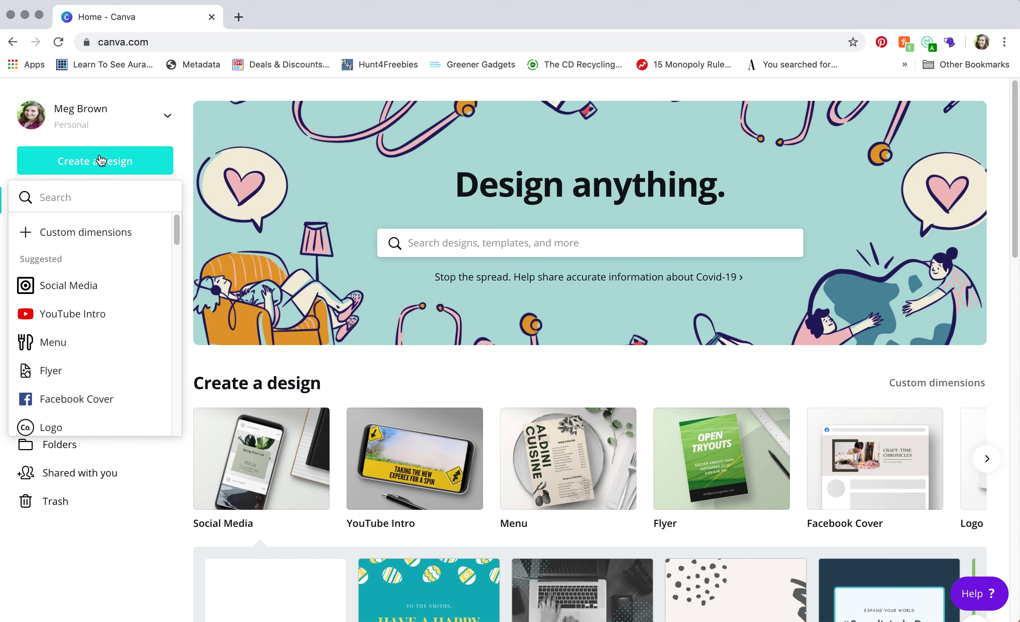
left_click(71, 234)
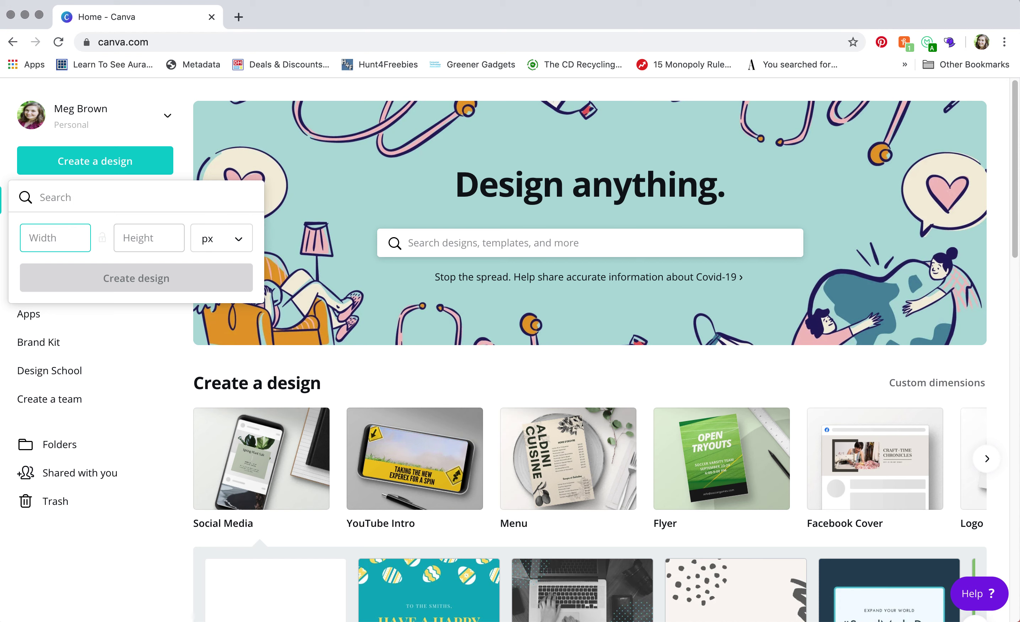
type("100")
left_click(135, 241)
type("100")
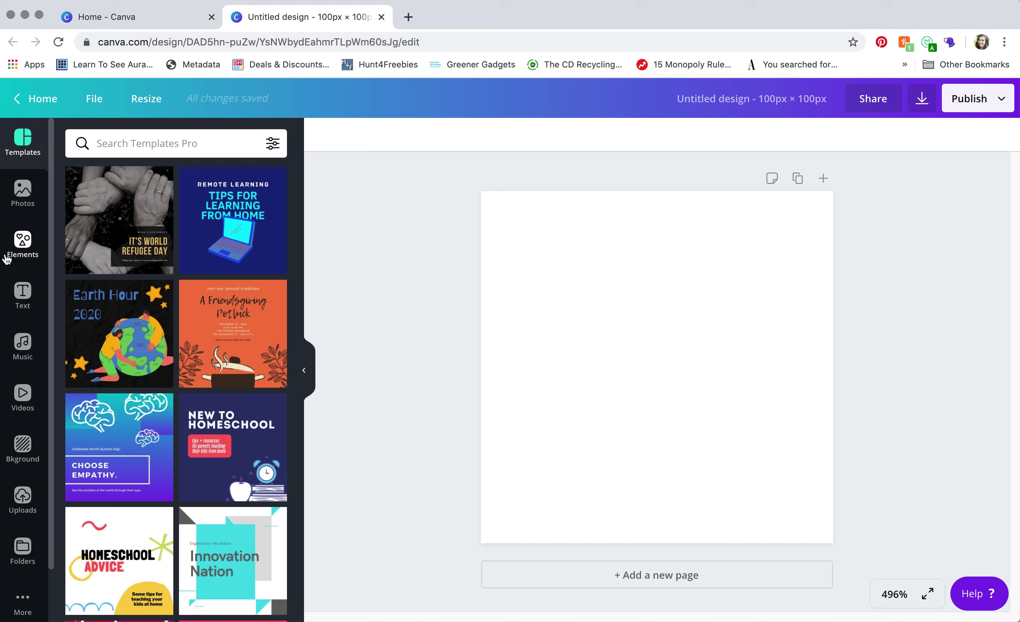
Search Elements for 'face' and add the blue circular Facebook icon to the page.
left_click(16, 248)
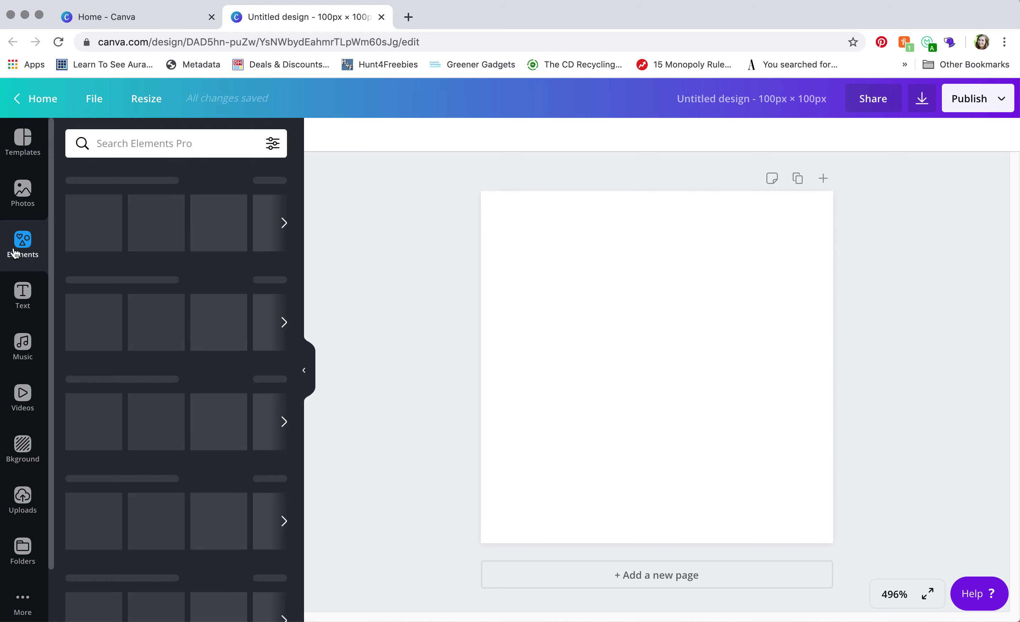
left_click(158, 145)
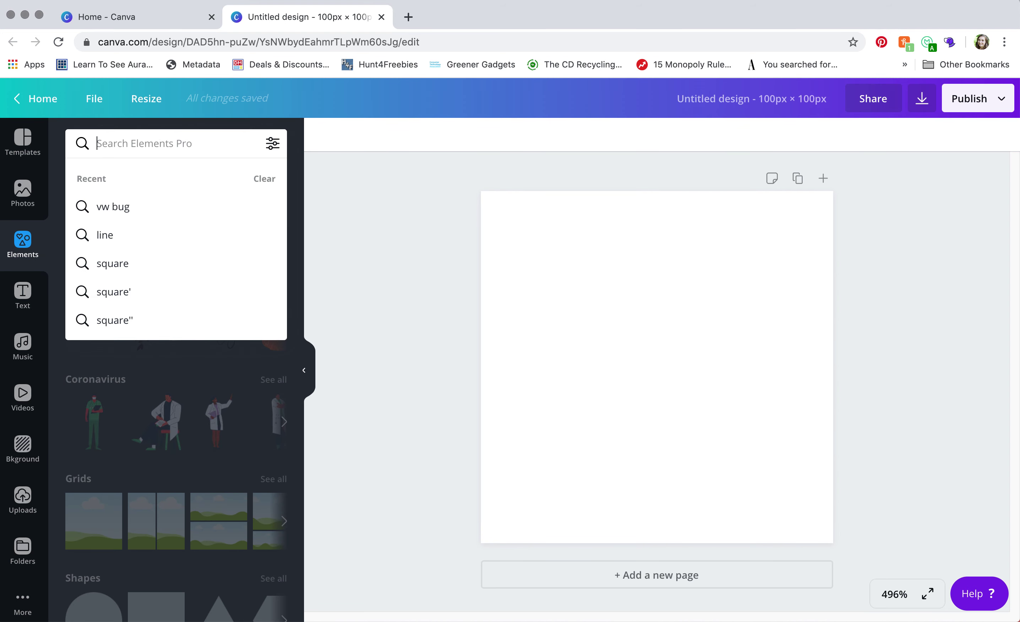
type("facebook")
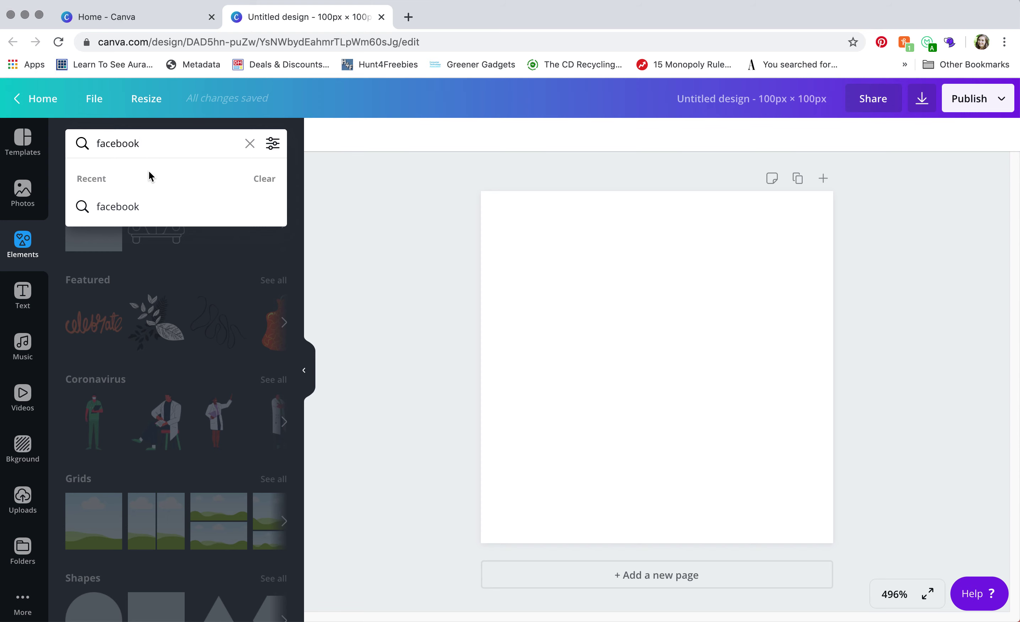
left_click(145, 207)
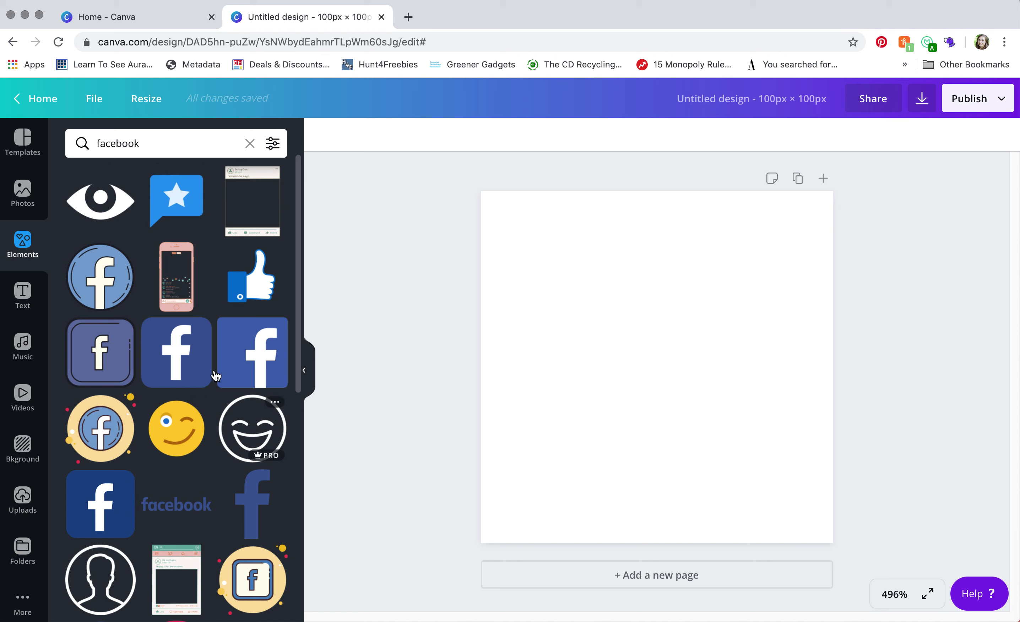
scroll(209, 377, "down", 5)
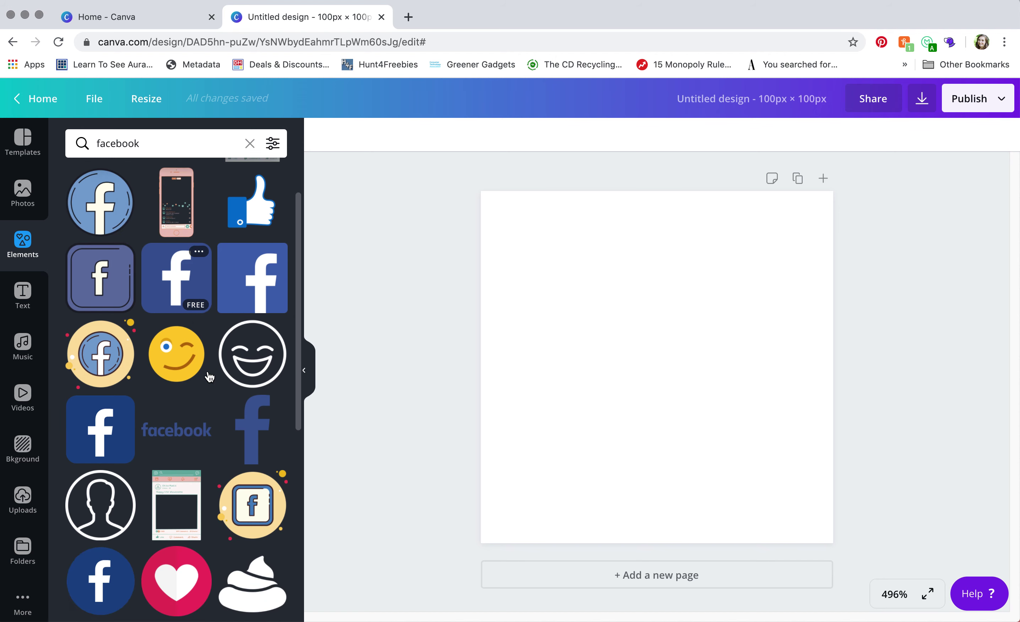
scroll(209, 377, "down", 2)
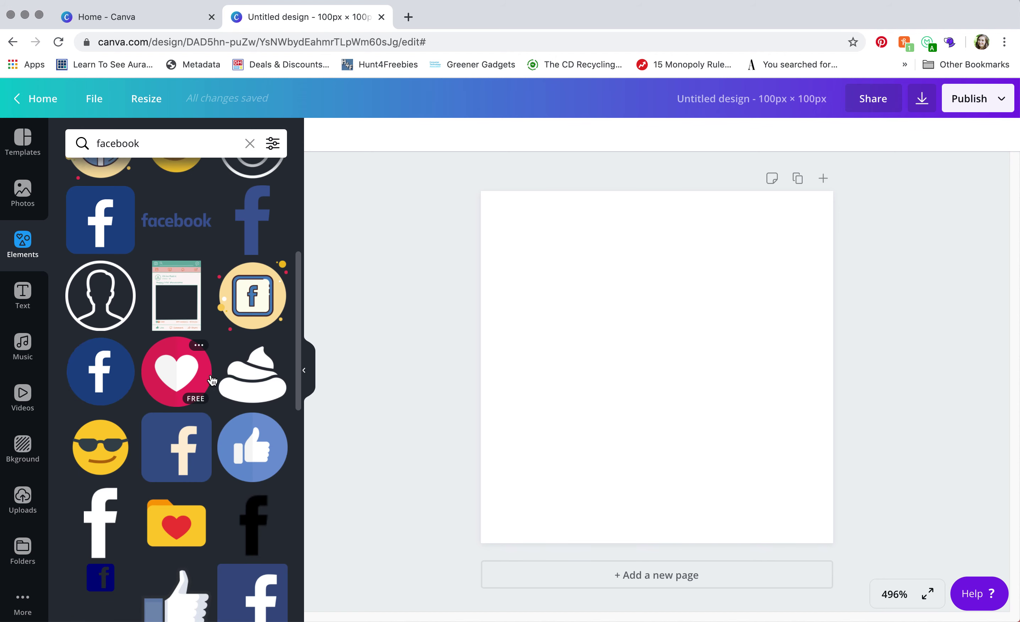
left_click(105, 385)
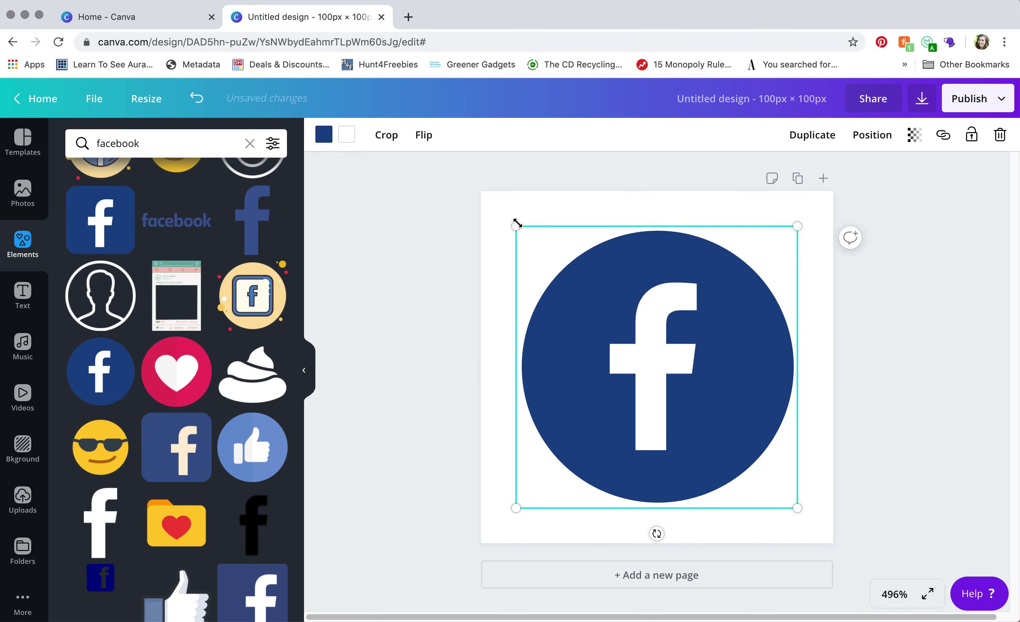
Resize the Facebook circle from its corners to exactly 100 × 100 to fill the page.
left_click_drag(516, 225, 473, 194)
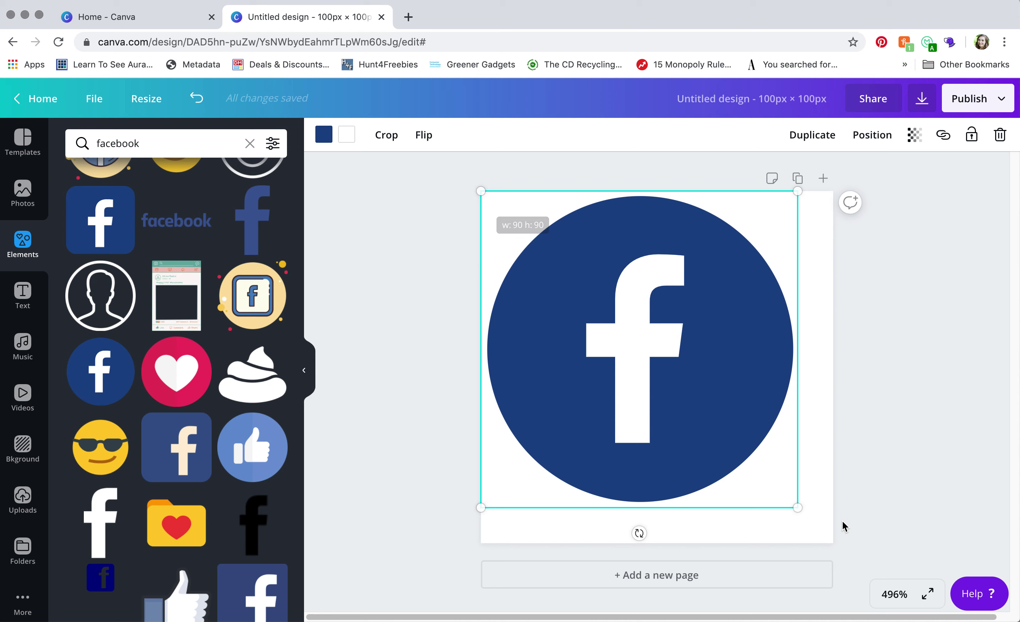
left_click_drag(798, 506, 833, 543)
left_click(930, 501)
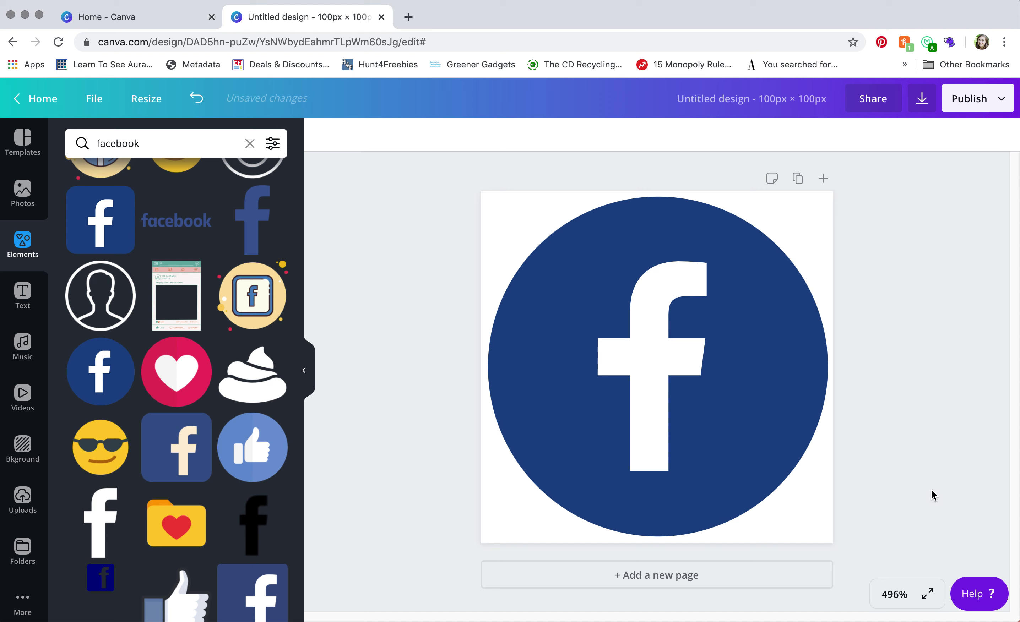
left_click(738, 451)
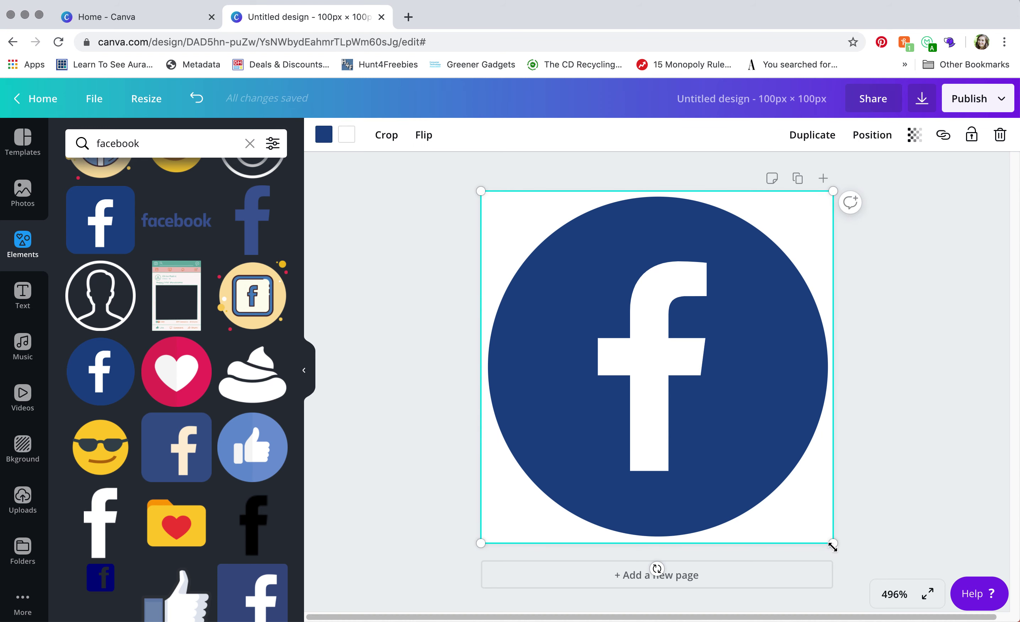
left_click_drag(832, 546, 833, 547)
left_click(456, 268)
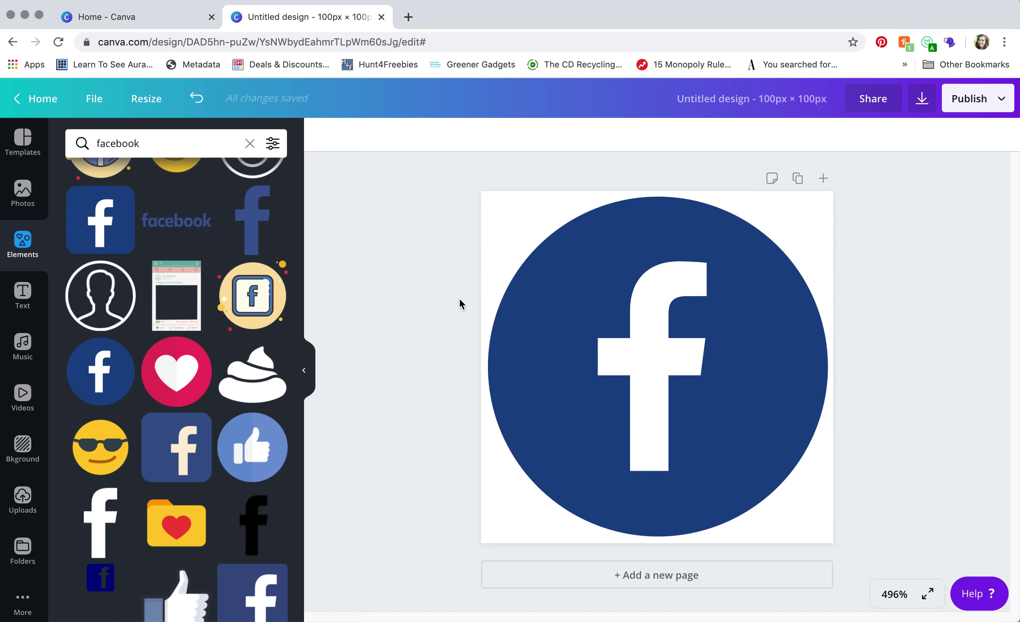
left_click(598, 363)
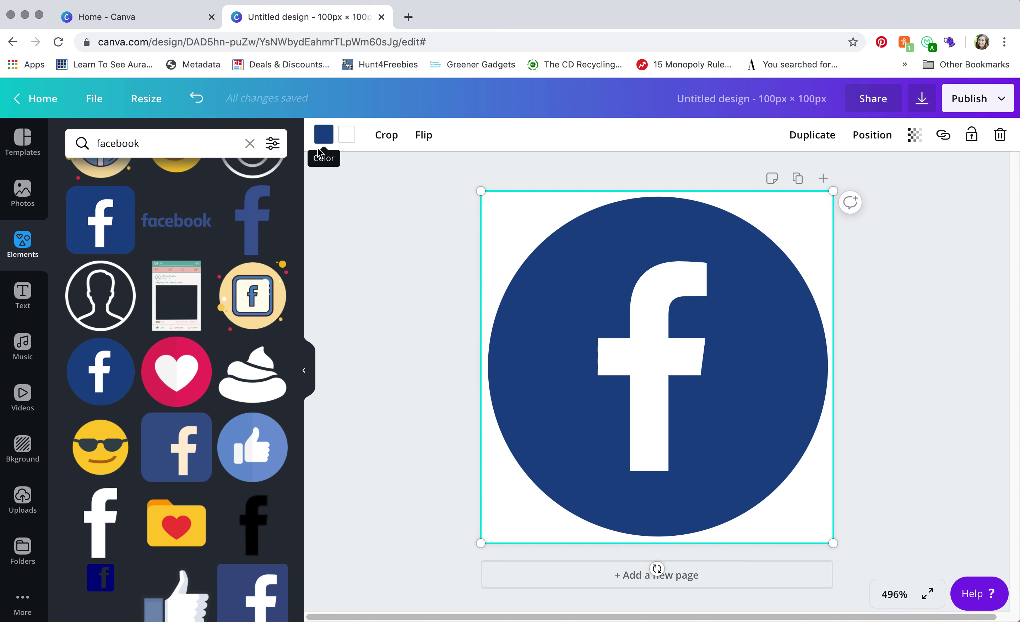
Recolour the Facebook circle from blue to the coral brand colour.
left_click(325, 140)
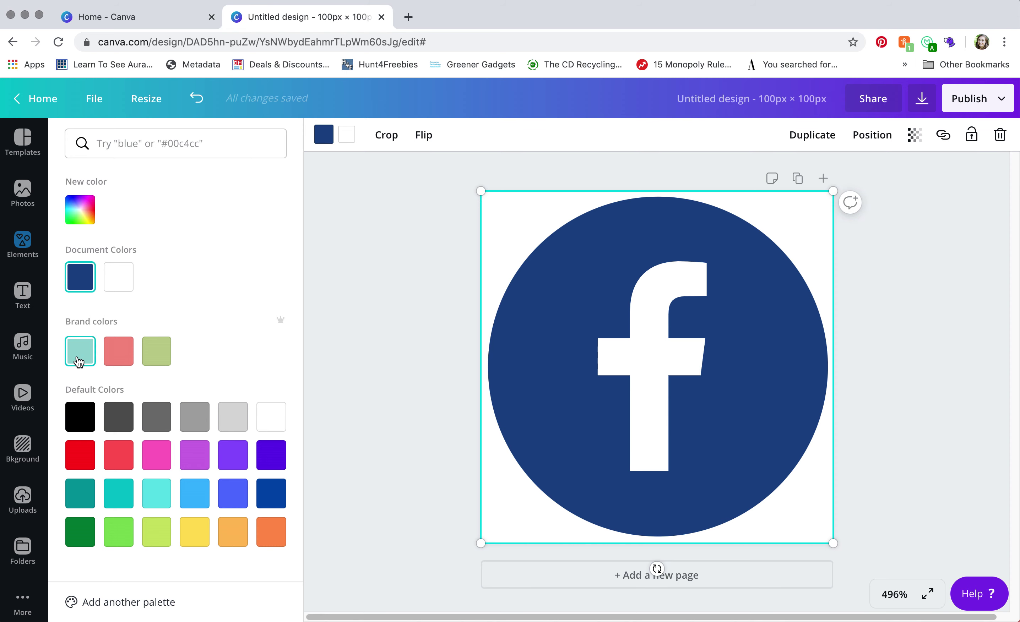
left_click(120, 358)
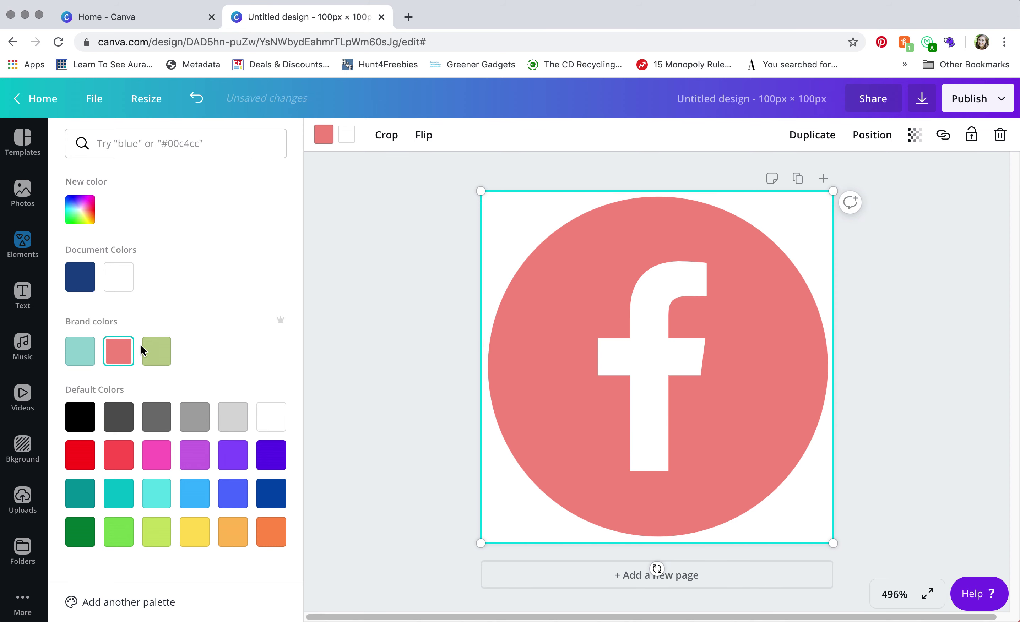
key("Escape")
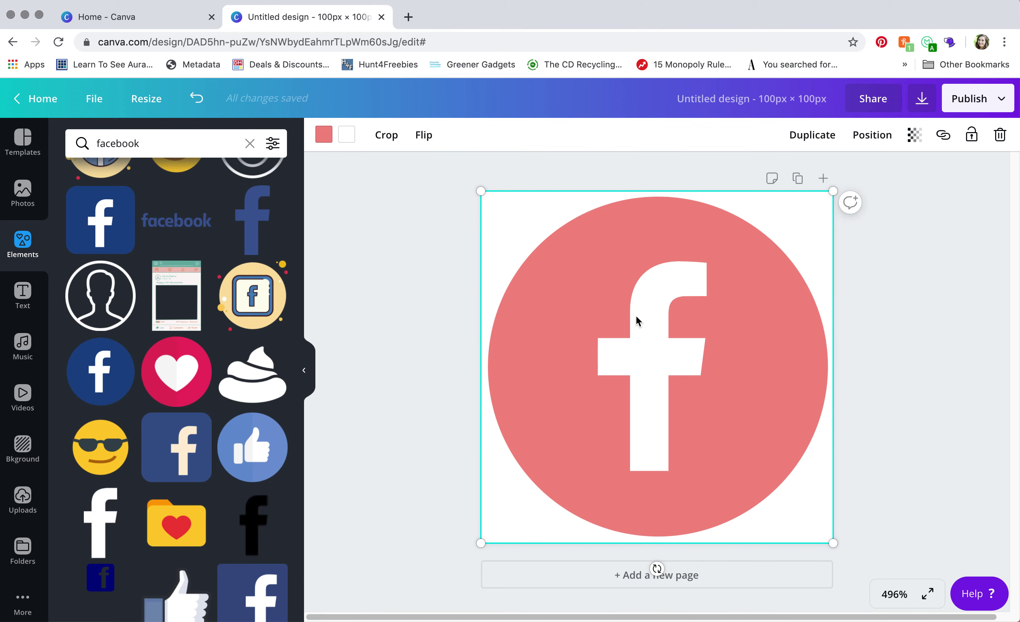
Keep the f white after briefly trying the green brand colour on it.
left_click(347, 135)
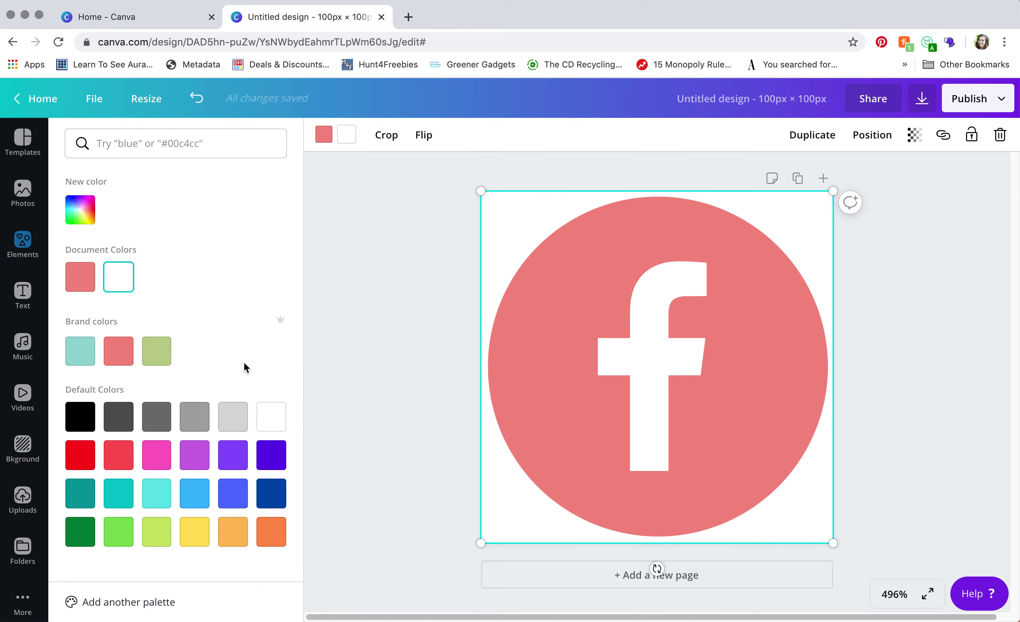
key("Escape")
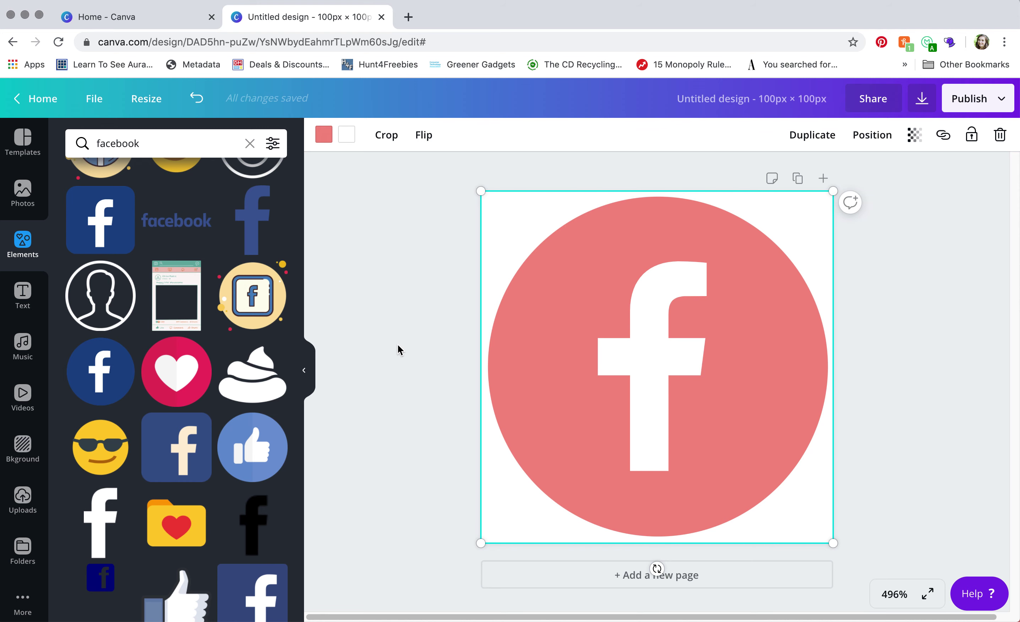
left_click(356, 144)
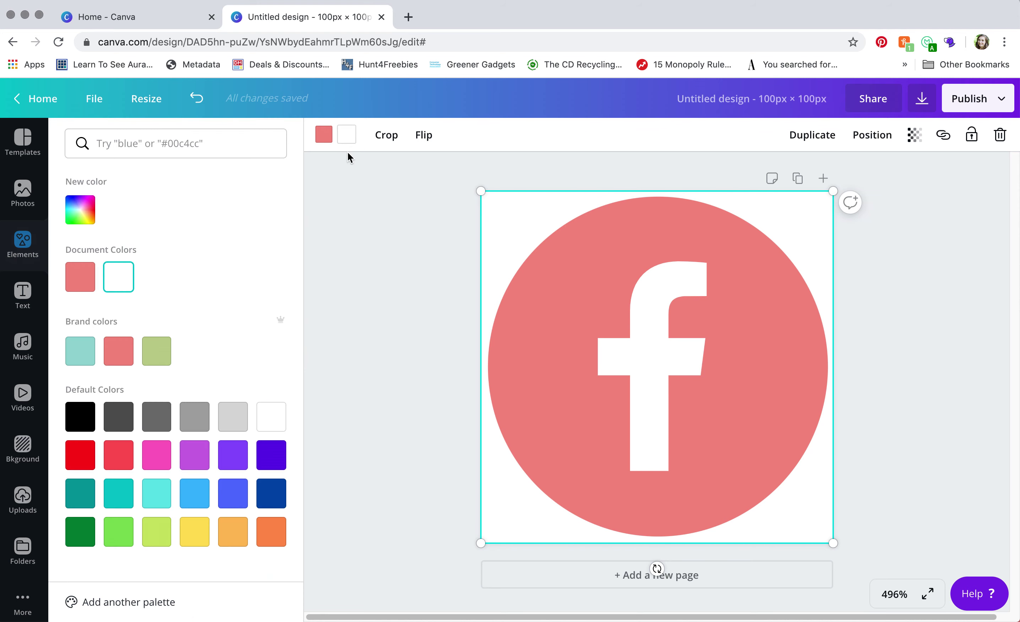
left_click(154, 354)
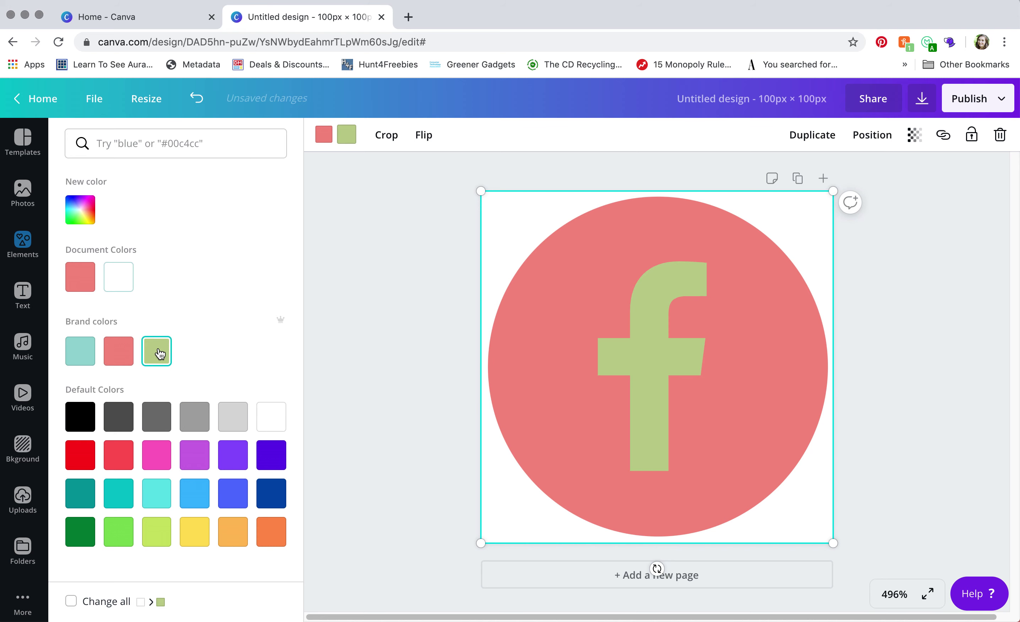
left_click(121, 274)
key("Escape")
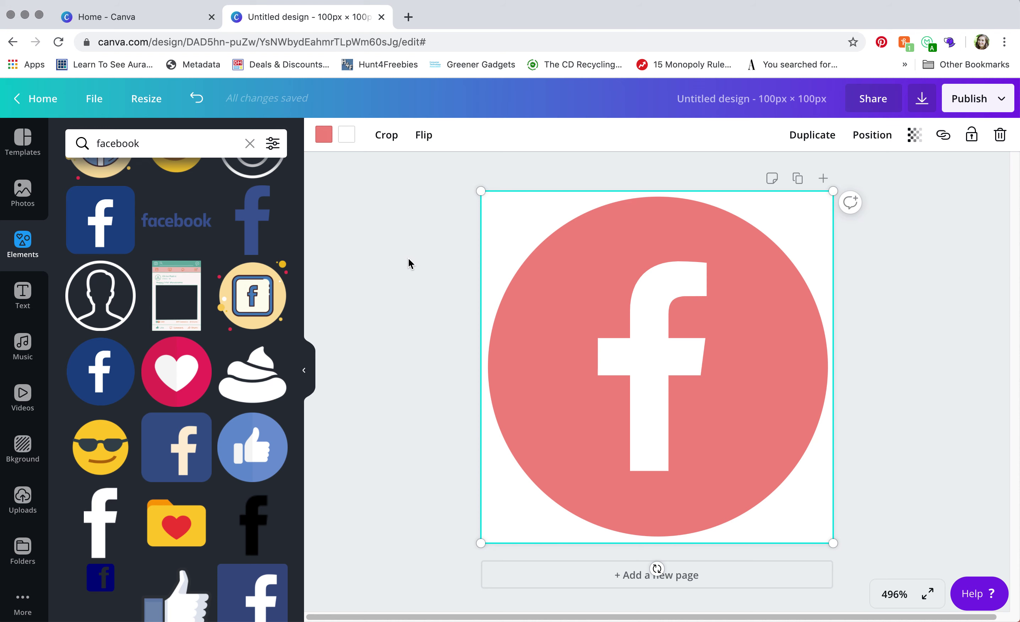
Duplicate the Facebook page, then delete the icon from Page 1.
left_click(798, 178)
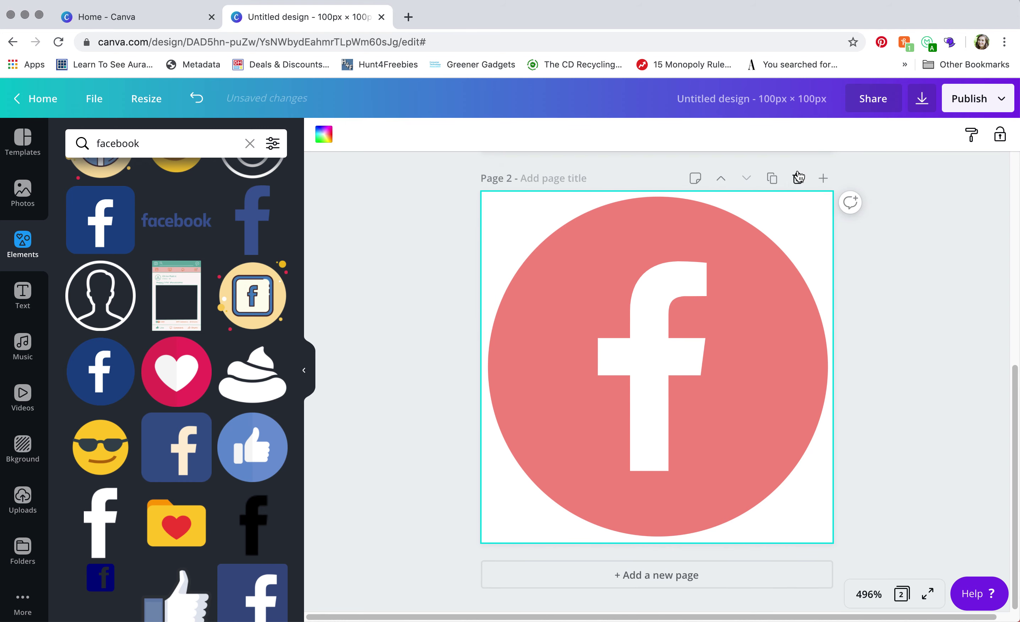
scroll(889, 275, "up", 5)
left_click(754, 259)
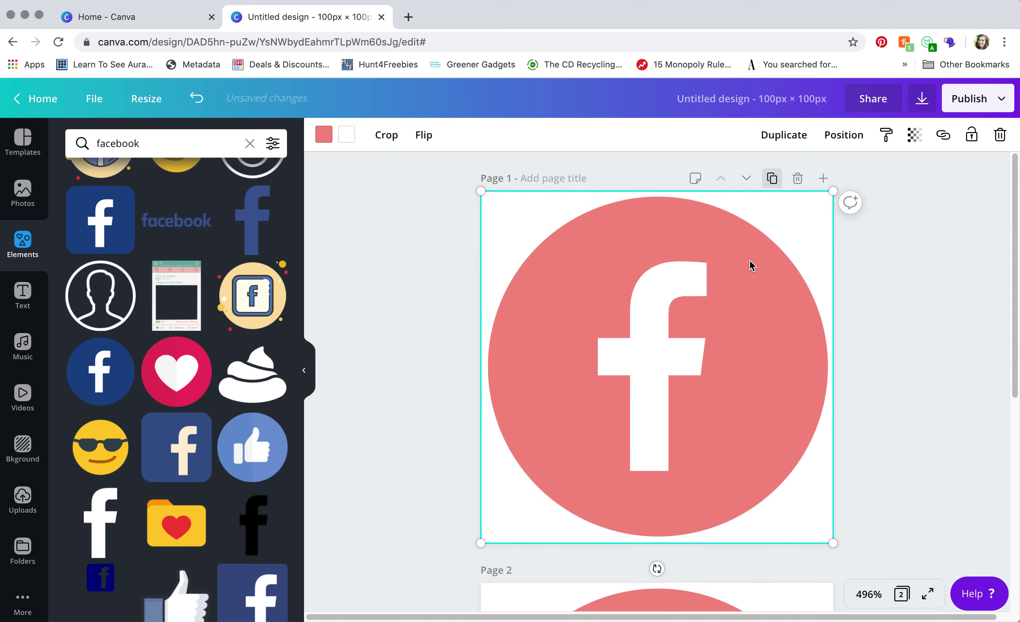
key("Delete")
scroll(777, 308, "down", 2)
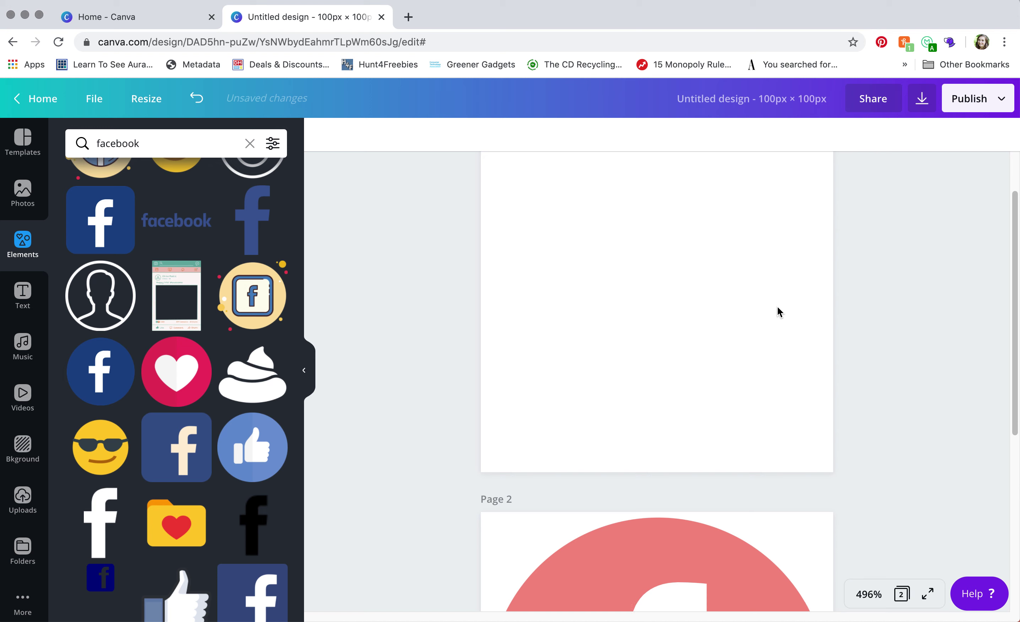
scroll(777, 312, "up", 2)
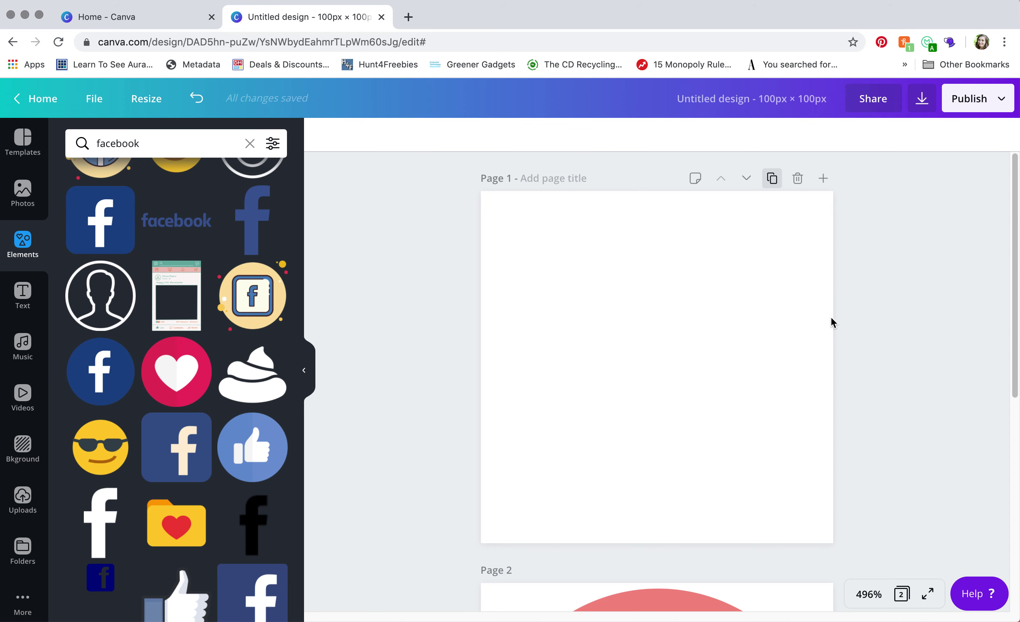
scroll(903, 346, "down", 8)
scroll(902, 349, "up", 5)
Add the circular Instagram icon from an 'instagram' search and stretch it to fill Page 1.
left_click(250, 144)
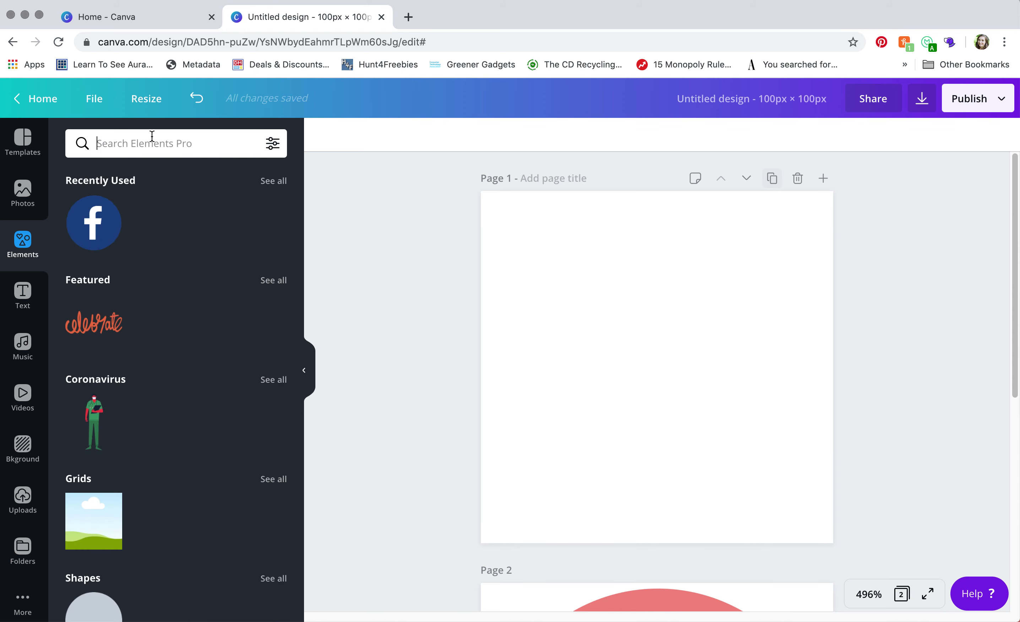
type("instagram")
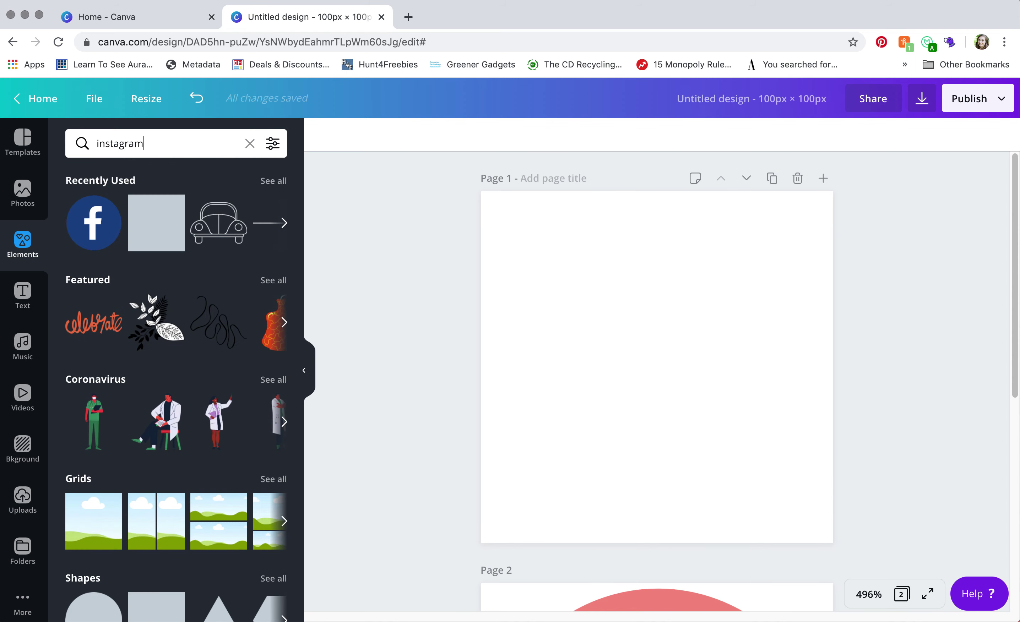
key("Return")
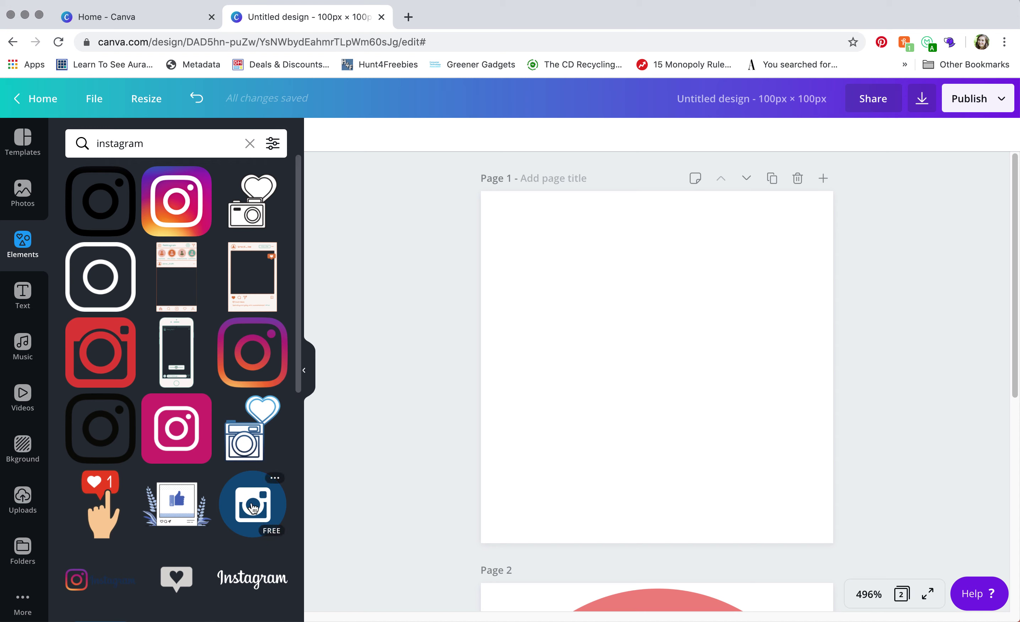
left_click(237, 514)
left_click_drag(516, 227, 480, 192)
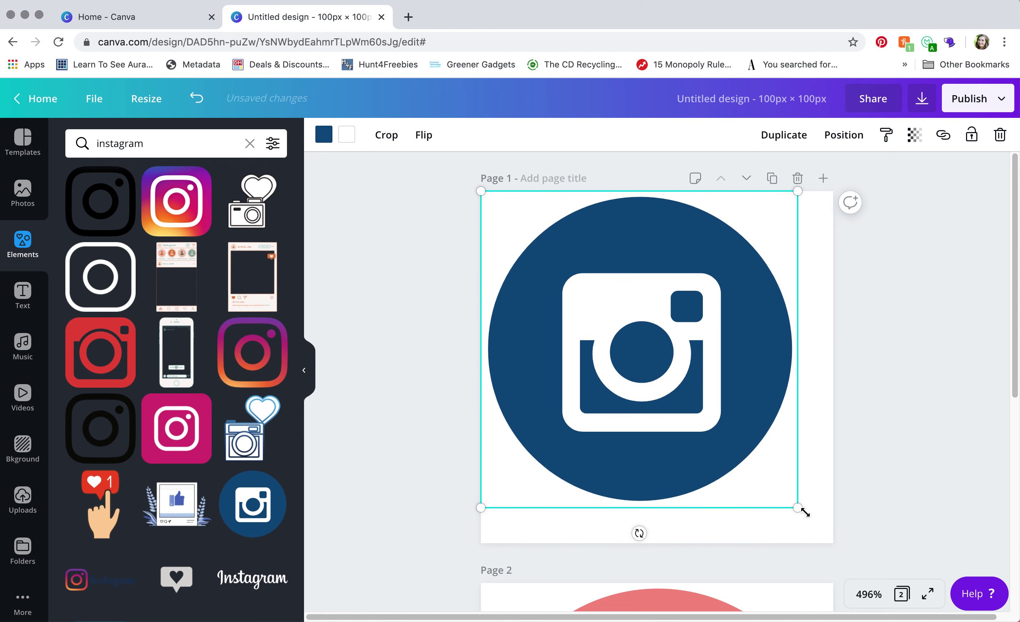
left_click_drag(797, 508, 835, 546)
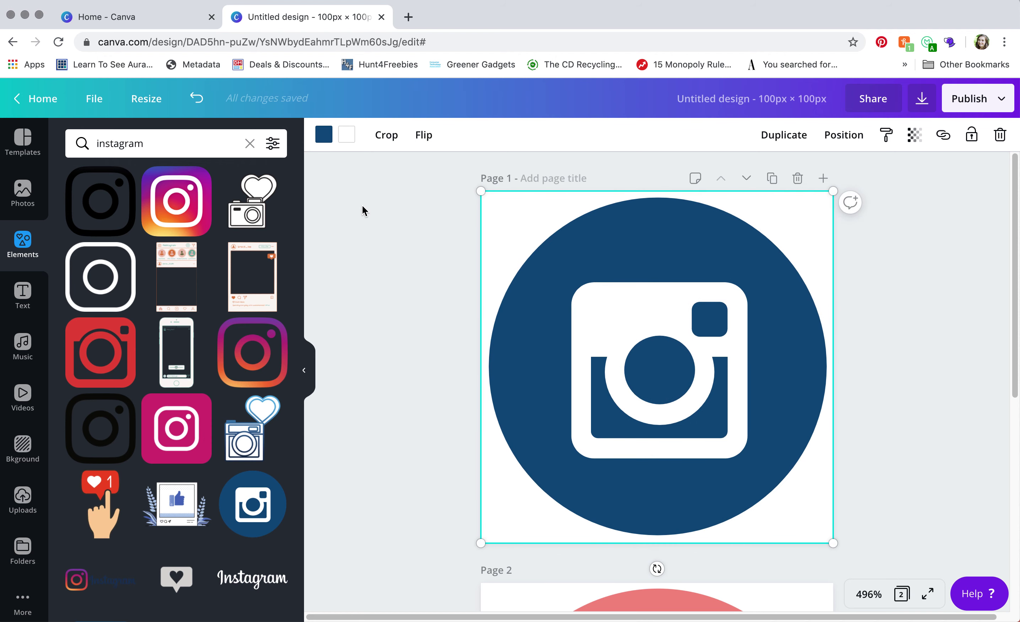
Recolour the Instagram icon coral.
left_click(324, 135)
left_click(117, 280)
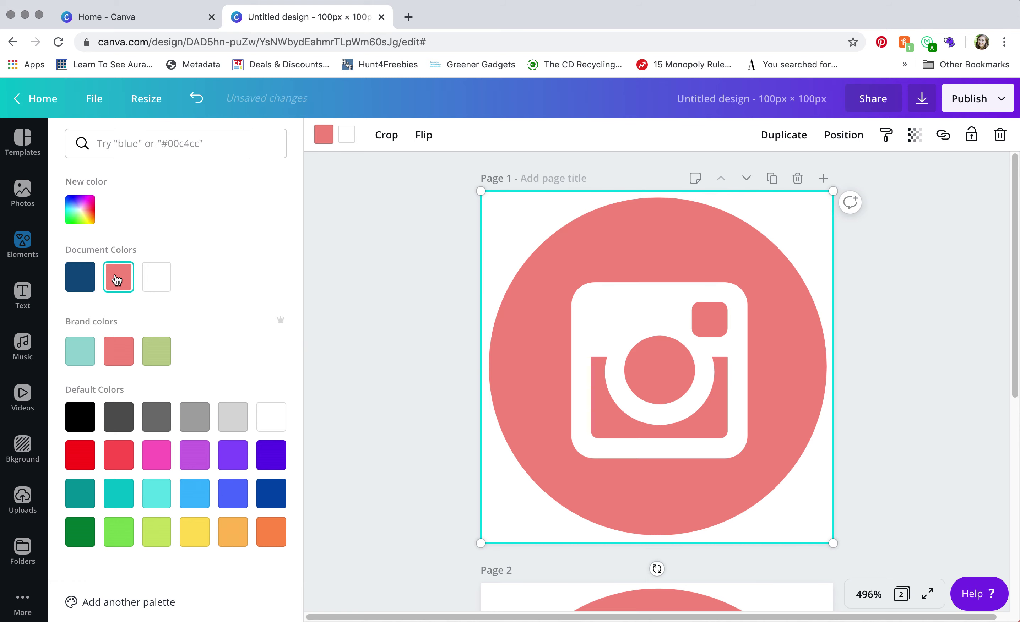
key("Escape")
scroll(410, 259, "down", 5)
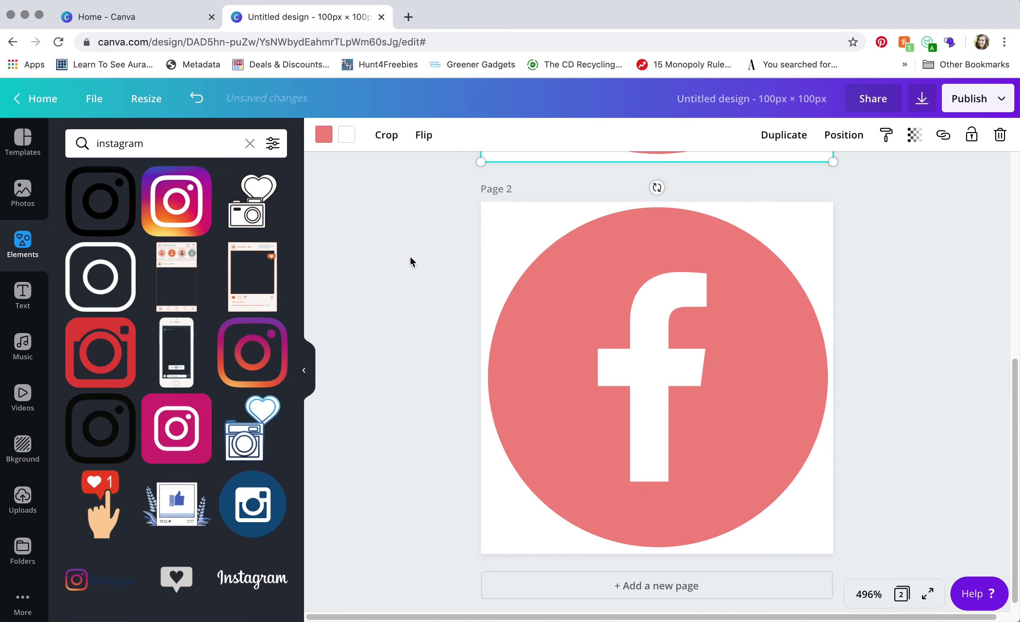
scroll(410, 260, "up", 5)
Duplicate the page and delete the Instagram icon from Page 1.
left_click(772, 177)
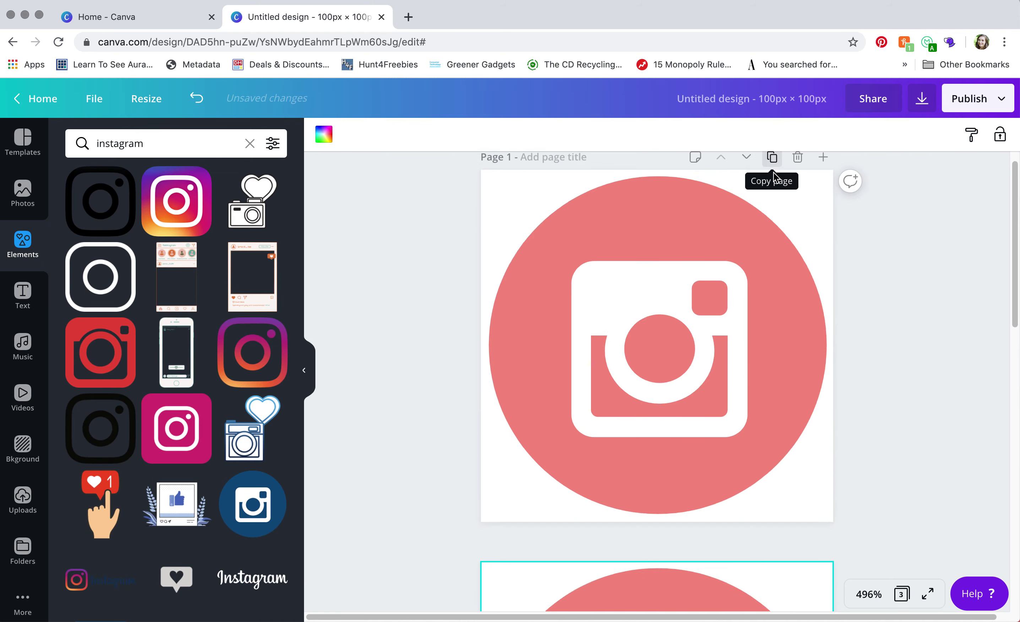
scroll(691, 256, "up", 5)
left_click(691, 252)
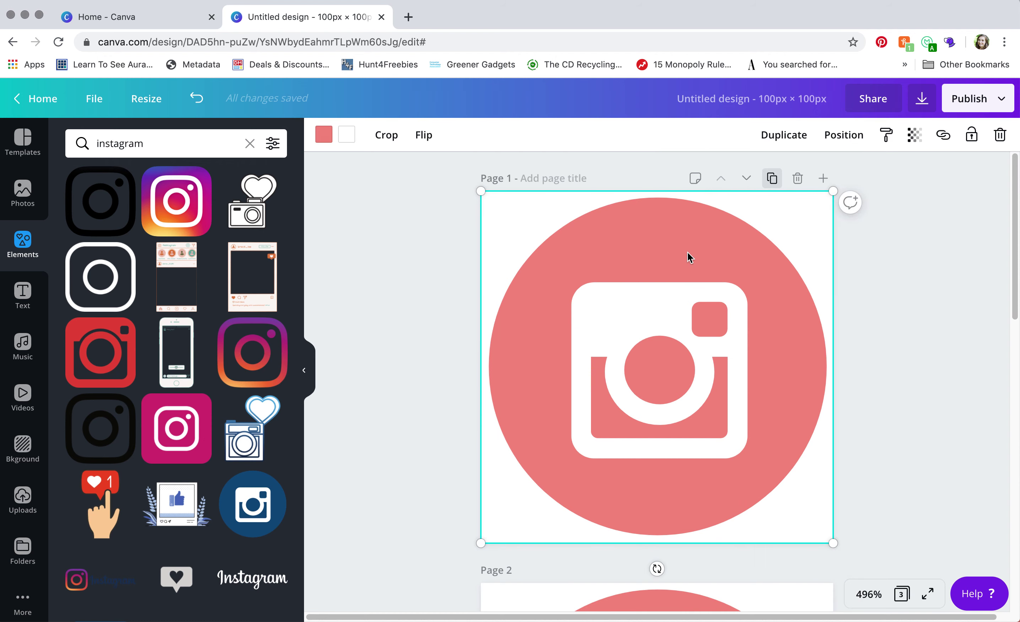
key("Delete")
Add the circular Twitter icon from a 'twitter' elements search.
left_click(250, 143)
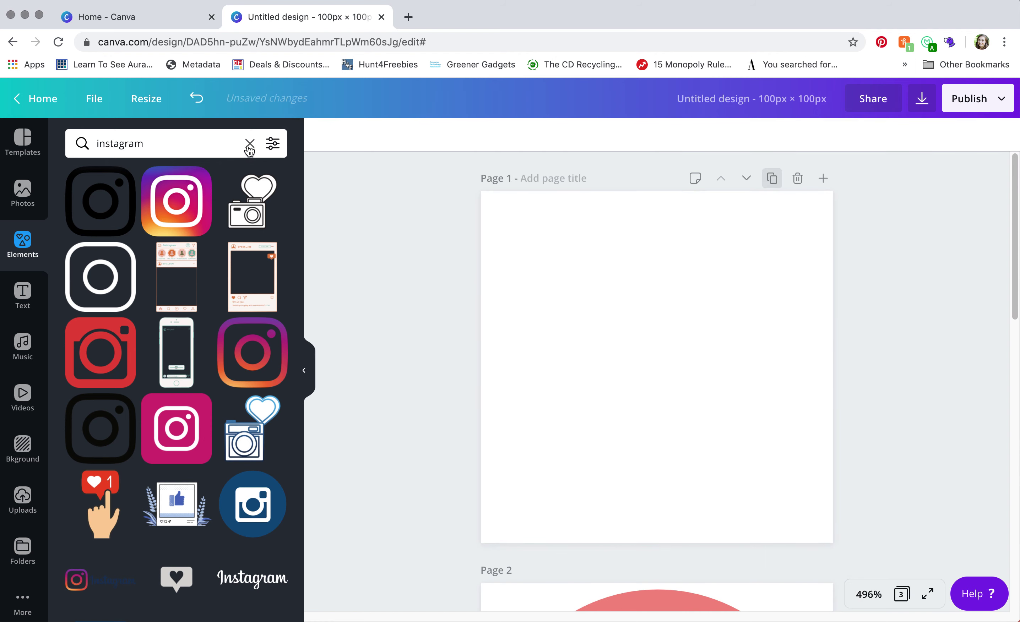
type("twitter")
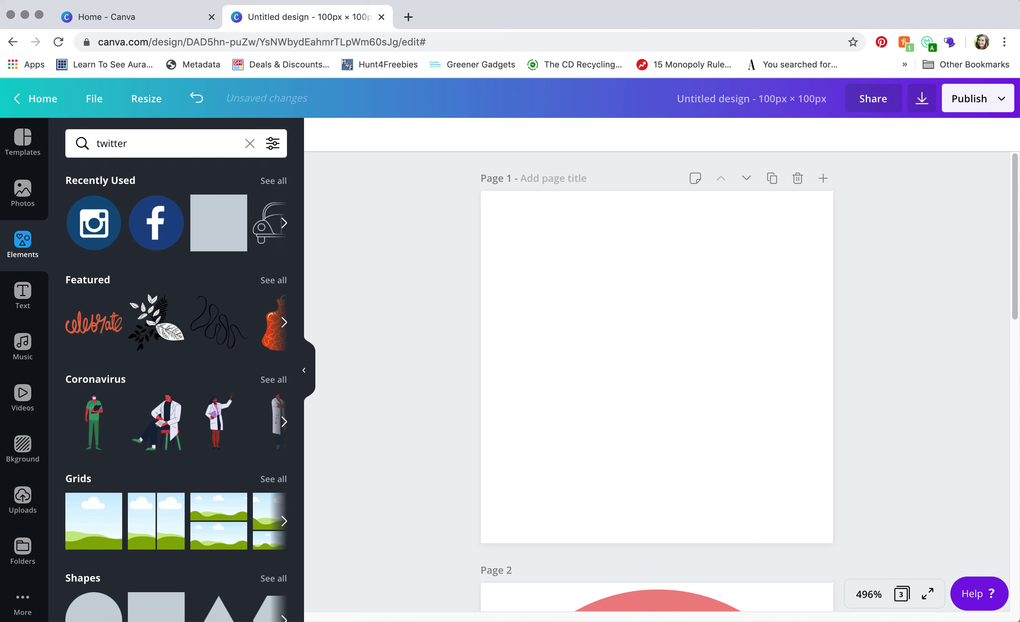
key("Return")
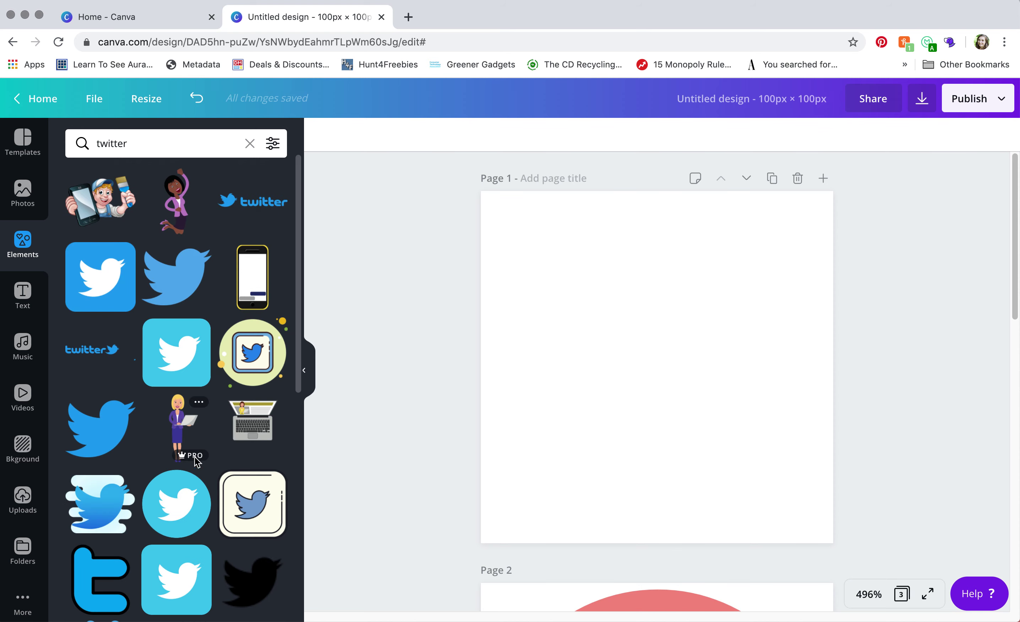
left_click(173, 493)
Recolour the Twitter icon coral and stretch it to the page corners.
left_click(325, 134)
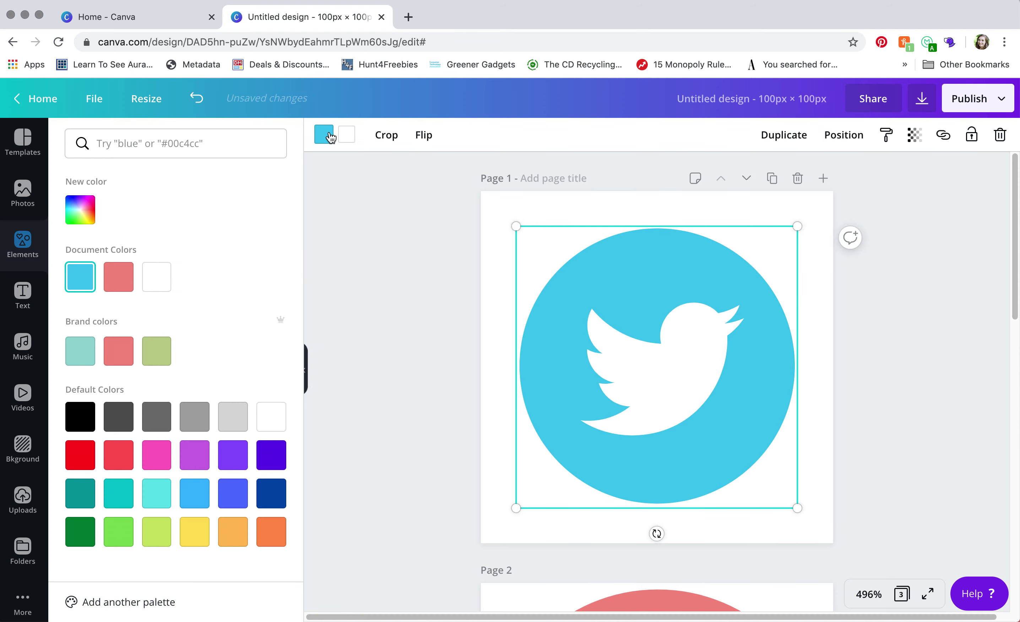
left_click(123, 280)
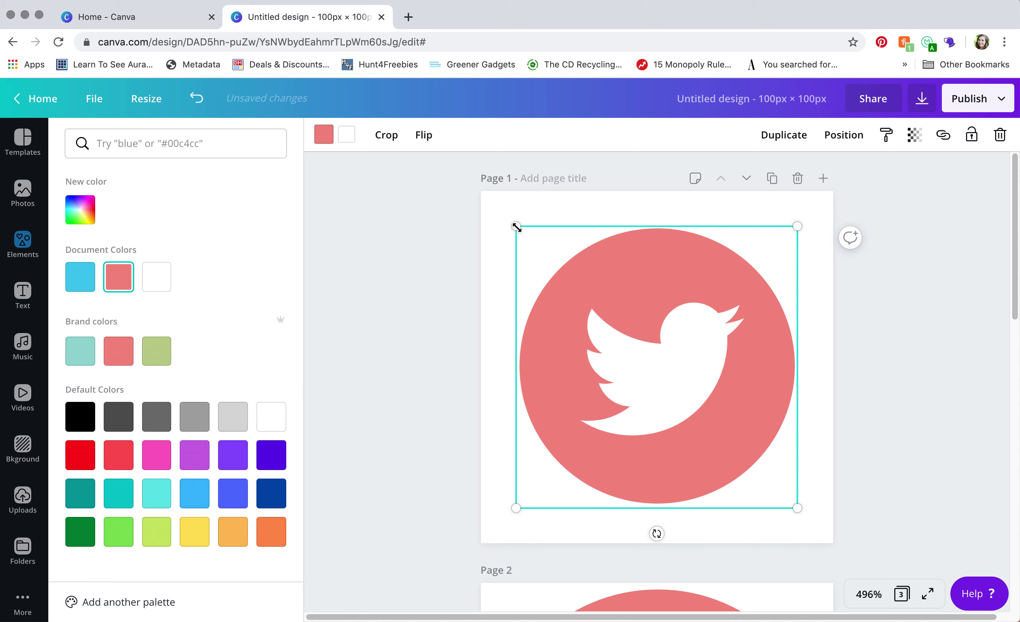
left_click_drag(516, 227, 481, 191)
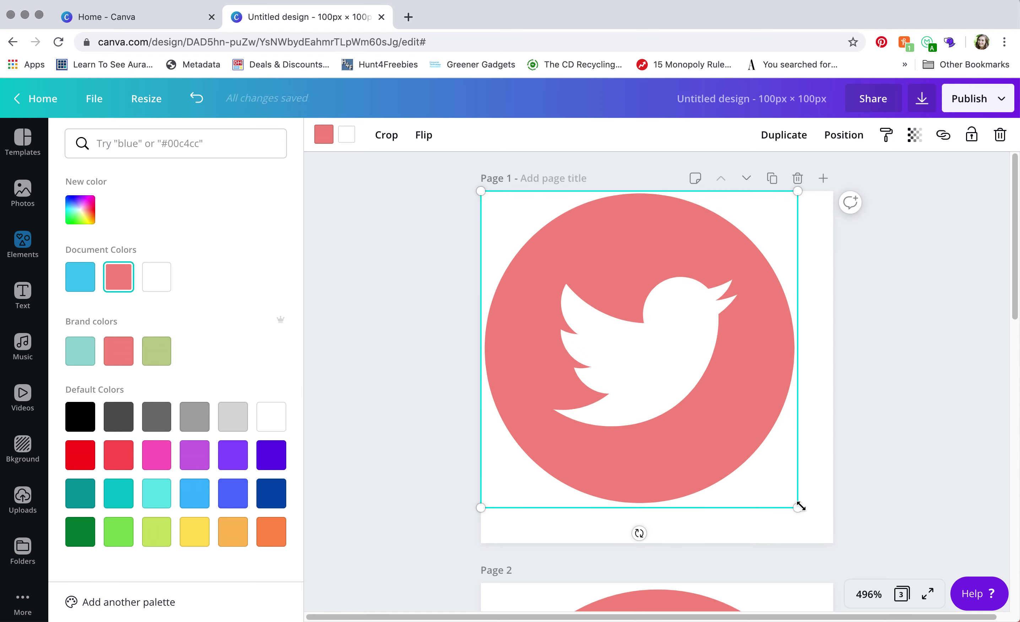
left_click_drag(800, 507, 833, 543)
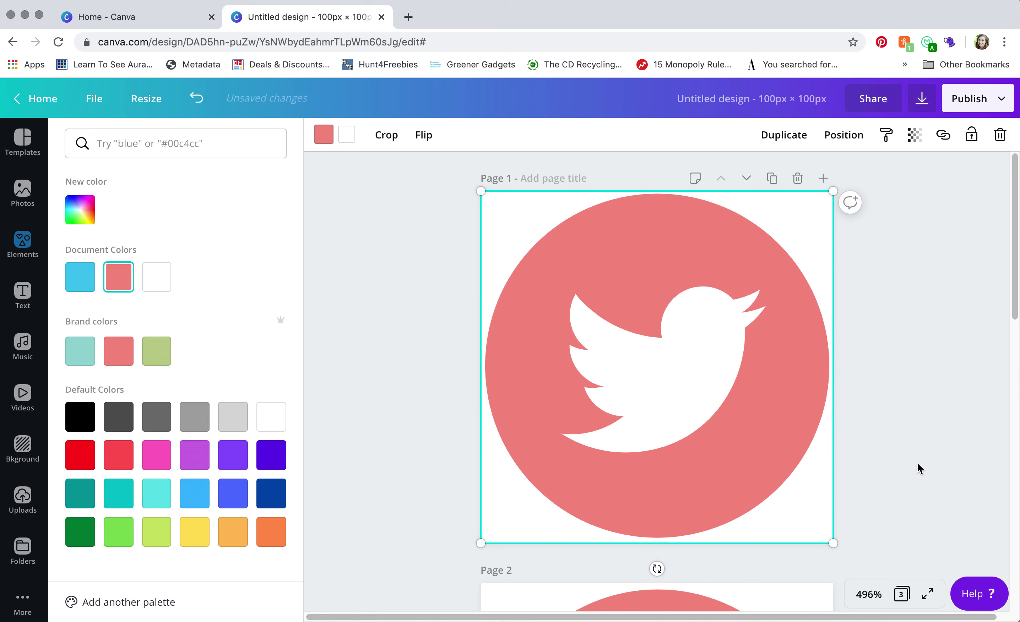
key("Escape")
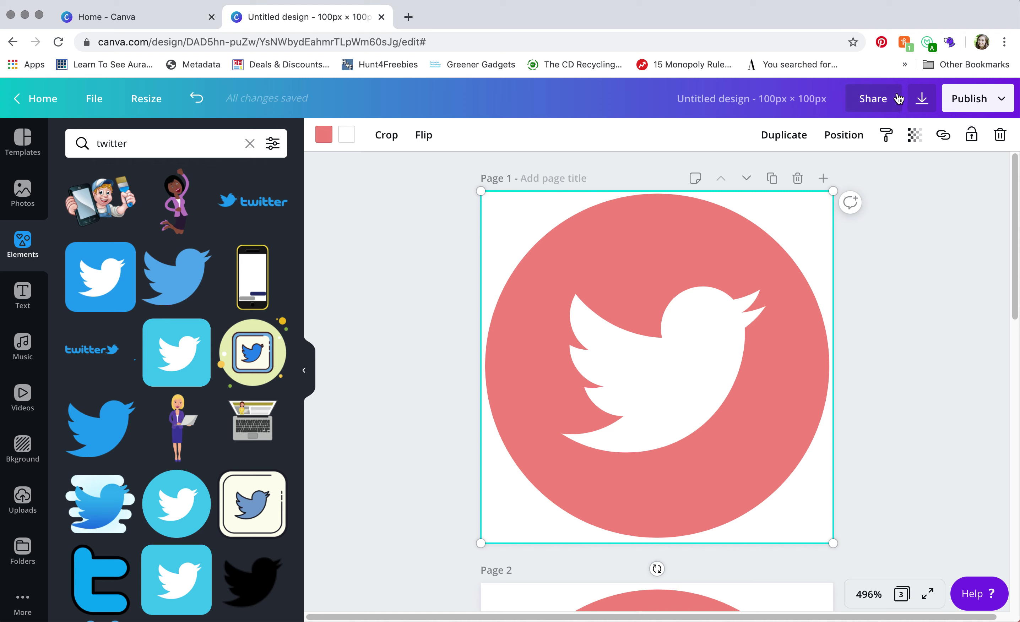
Download all three pages (1–3) as PNG images.
left_click(924, 99)
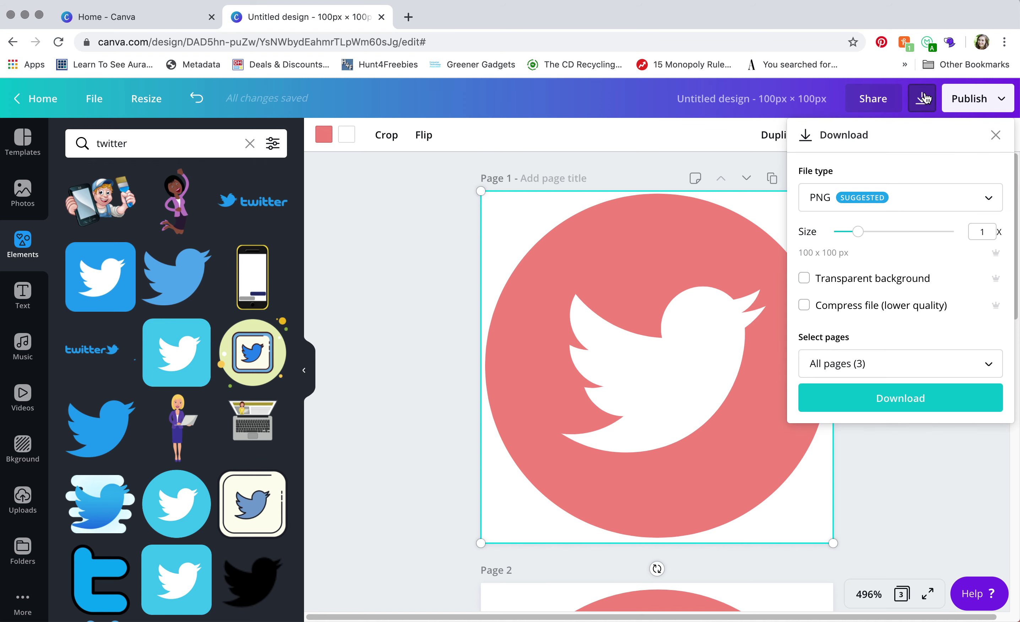
left_click(938, 363)
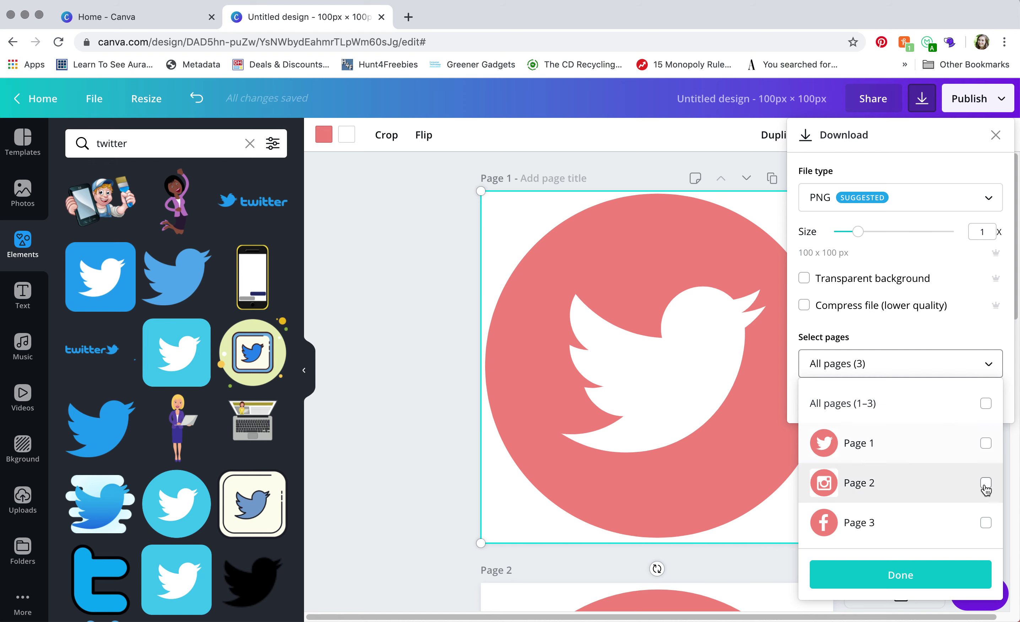
left_click(987, 404)
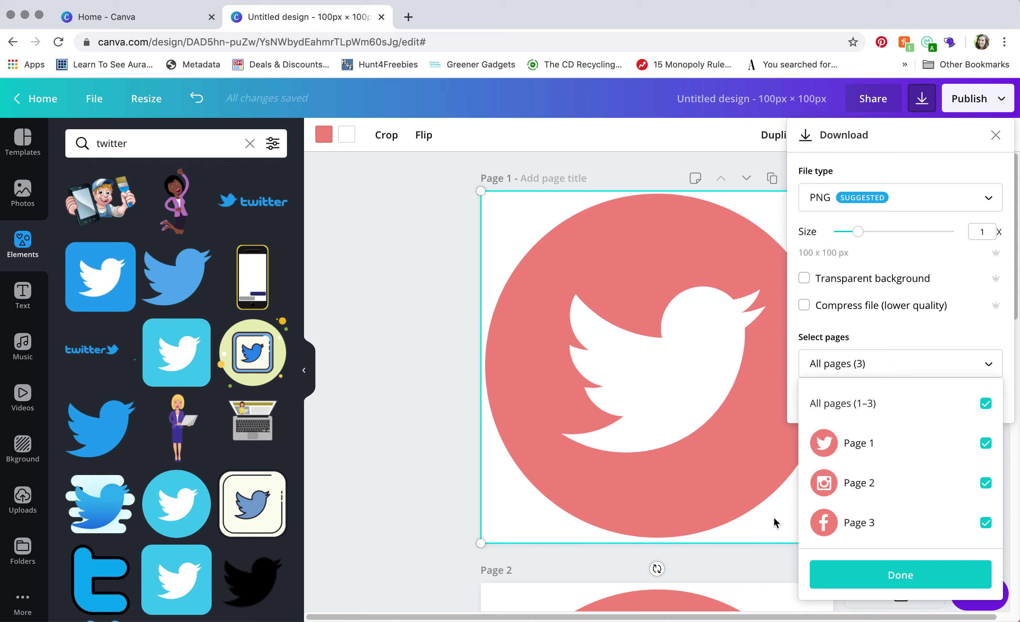
left_click(770, 214)
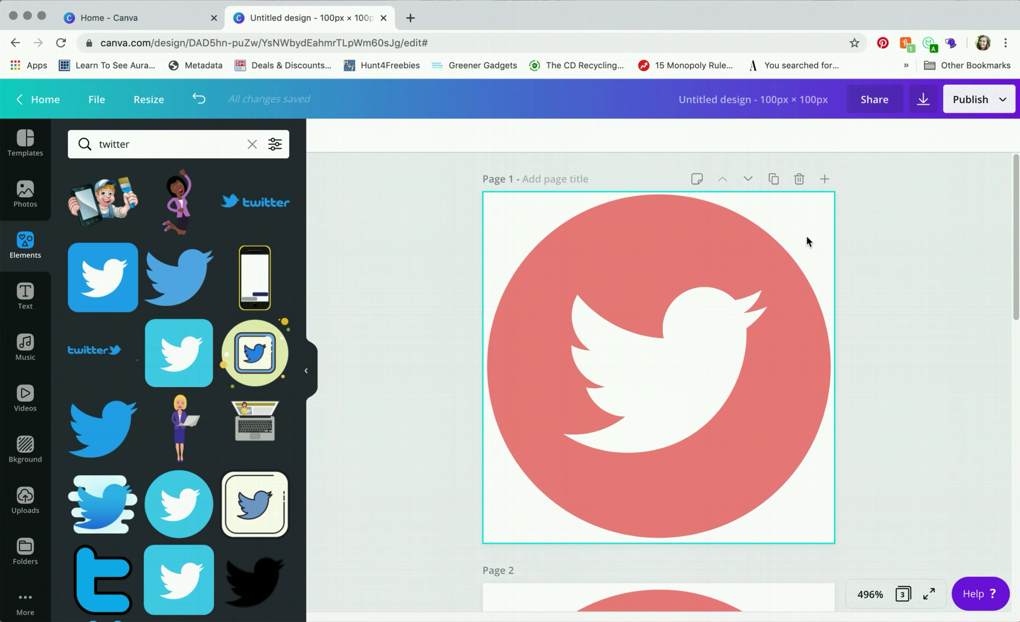
Shrink the Twitter icon and set the page background to the teal brand colour.
left_click(783, 258)
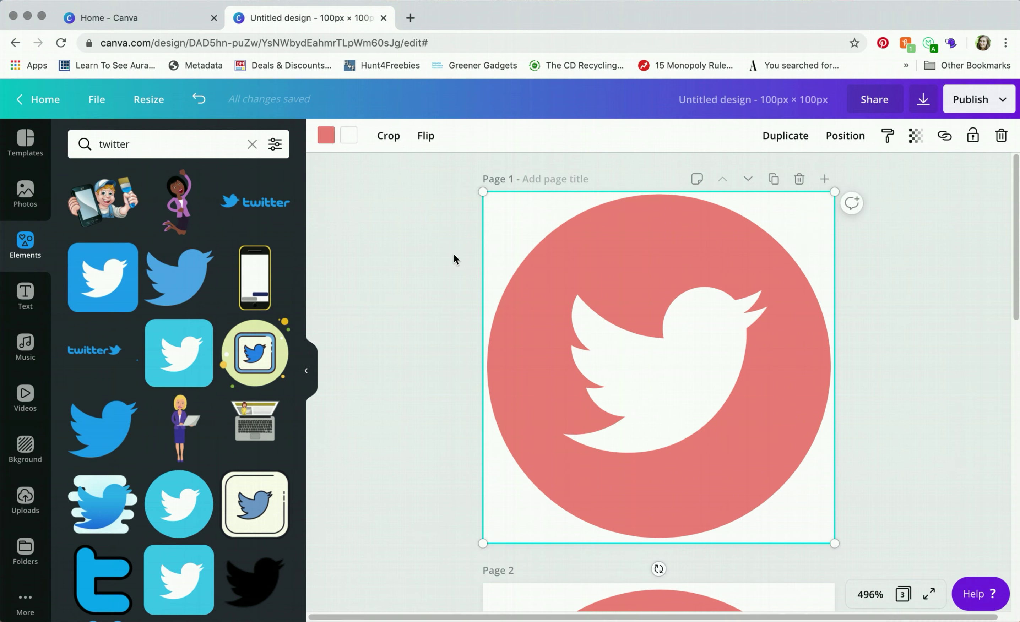
left_click_drag(484, 193, 511, 221)
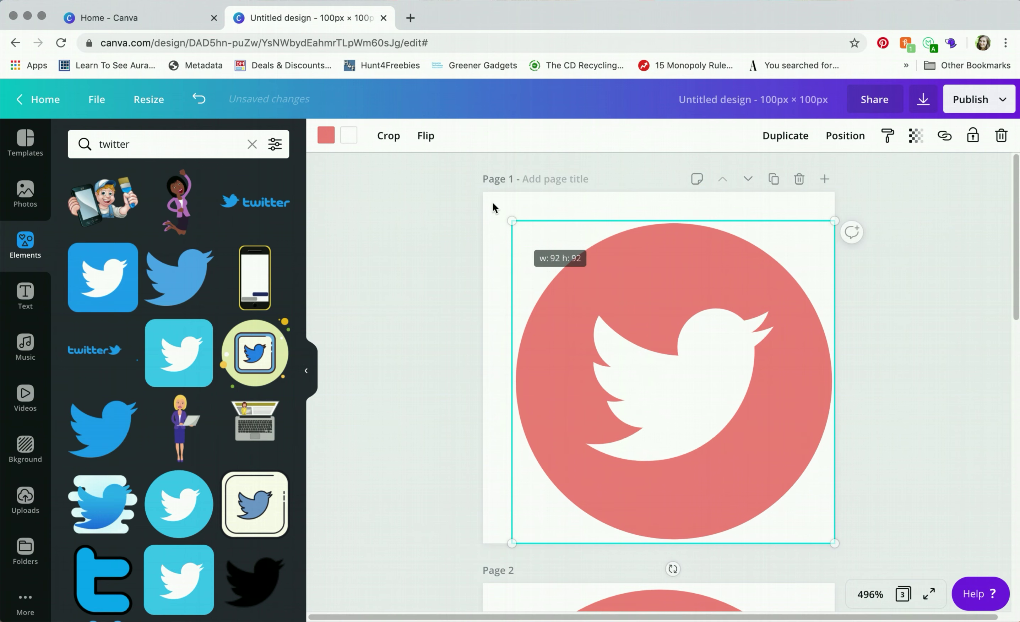
left_click(498, 212)
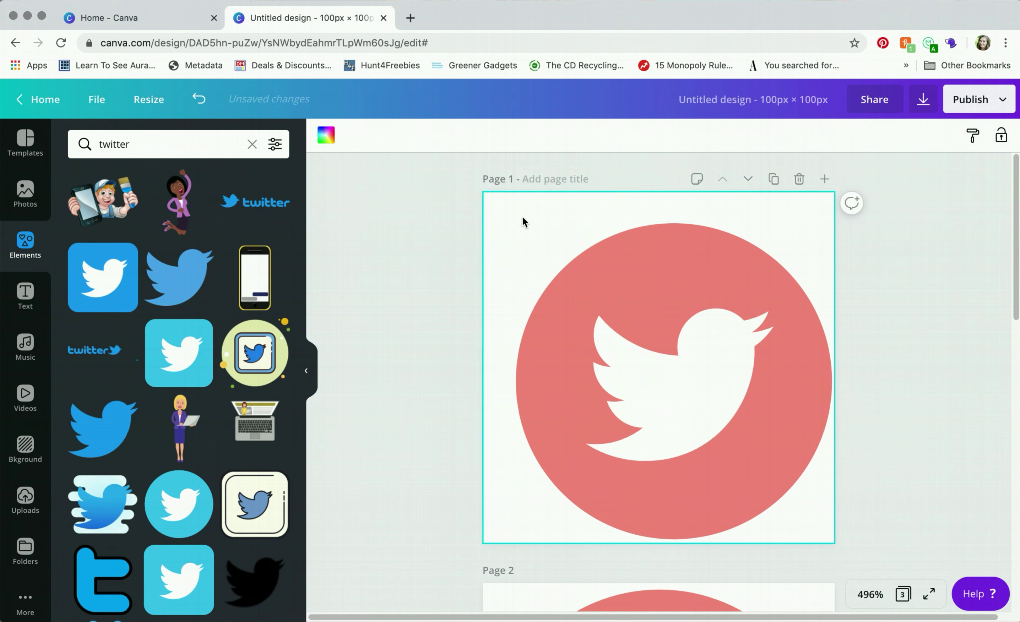
left_click(327, 140)
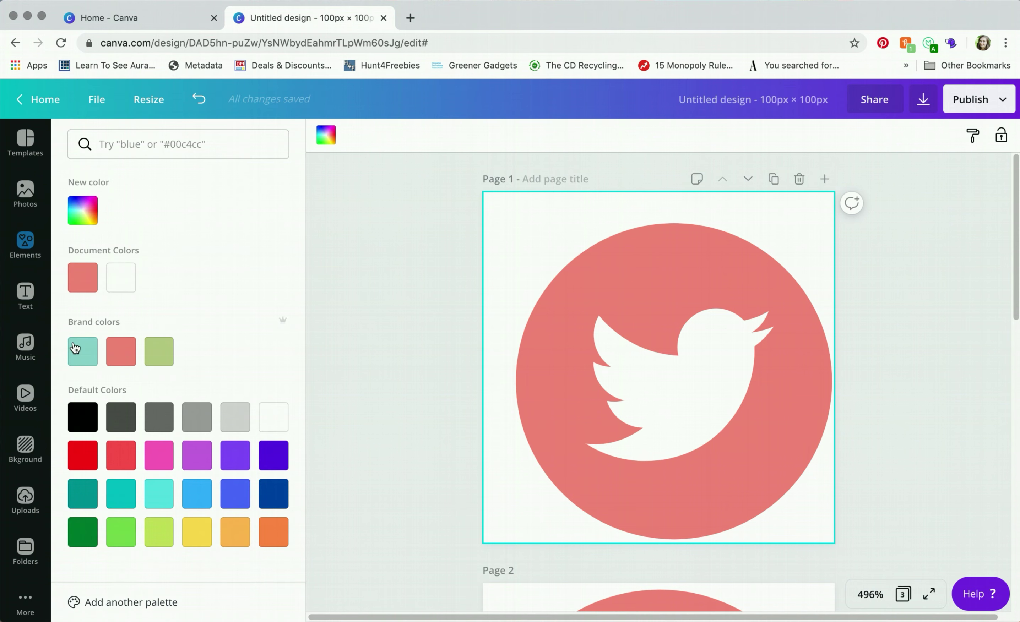
left_click(81, 356)
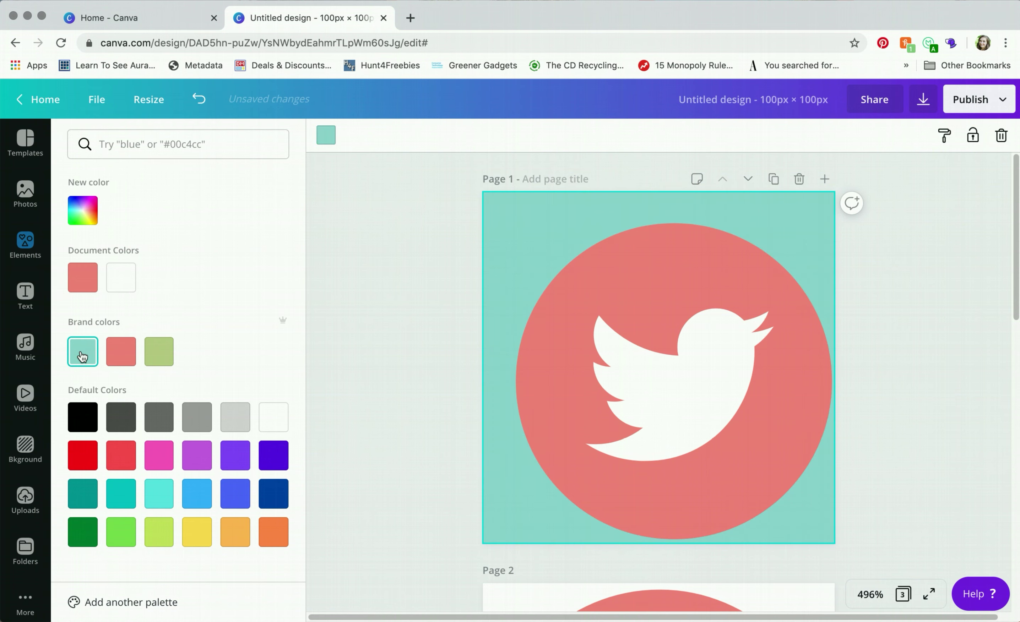
left_click(372, 236)
Enlarge the Twitter icon to fill the teal page again.
left_click(566, 299)
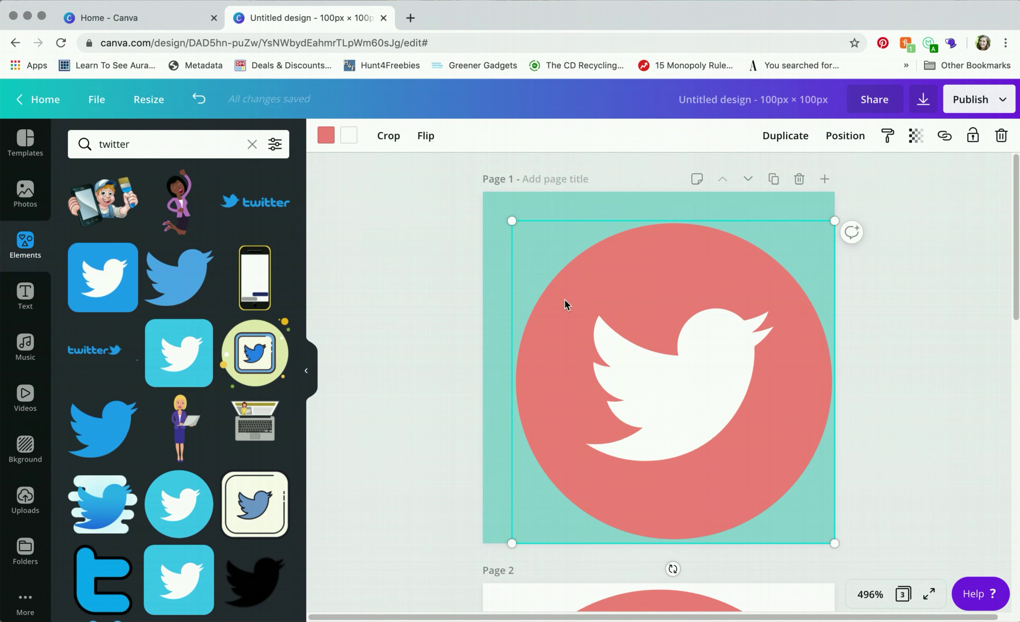
left_click_drag(511, 221, 473, 194)
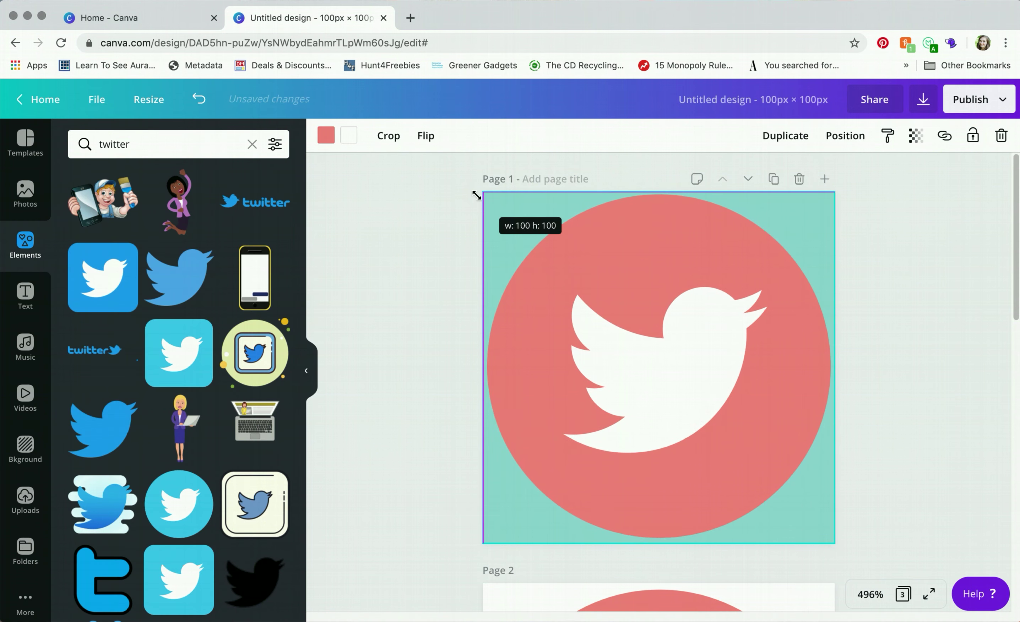
left_click(393, 229)
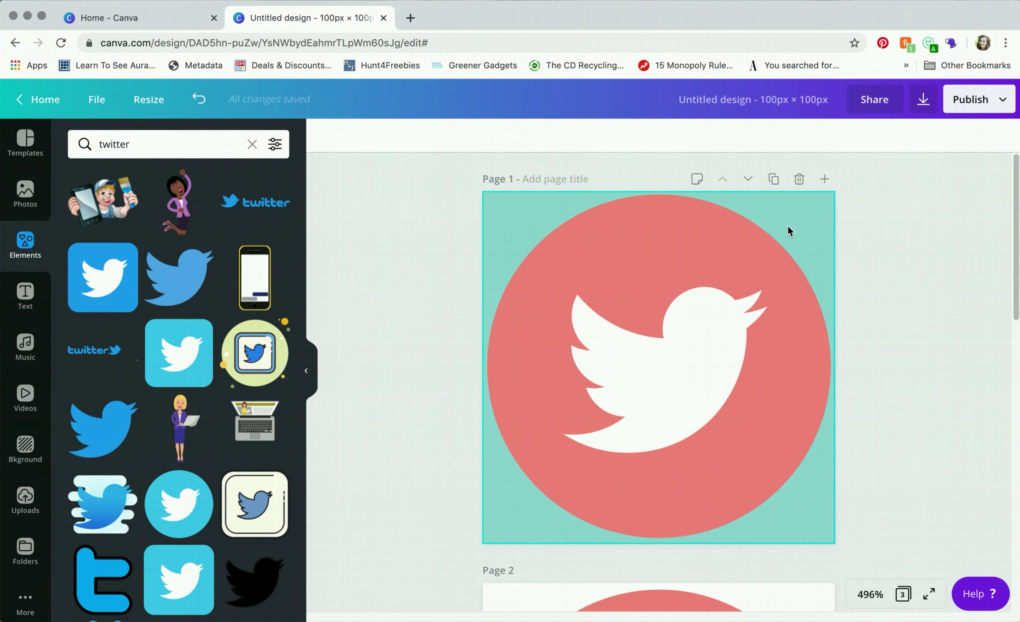
Duplicate the teal Twitter page and set the copy's background to white.
left_click(774, 180)
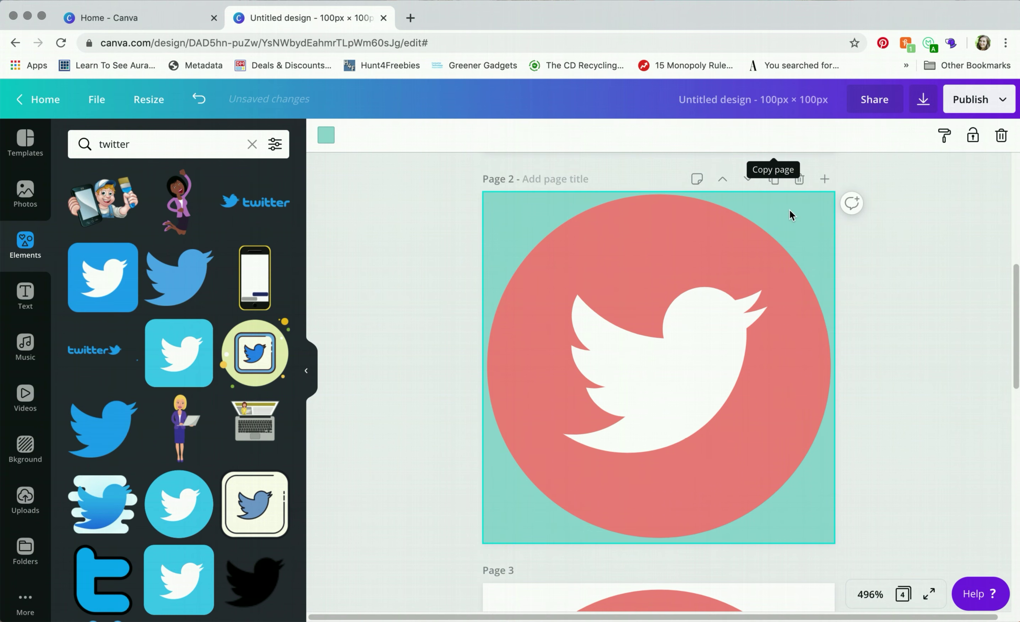
left_click(510, 224)
left_click_drag(483, 193, 531, 234)
left_click(504, 212)
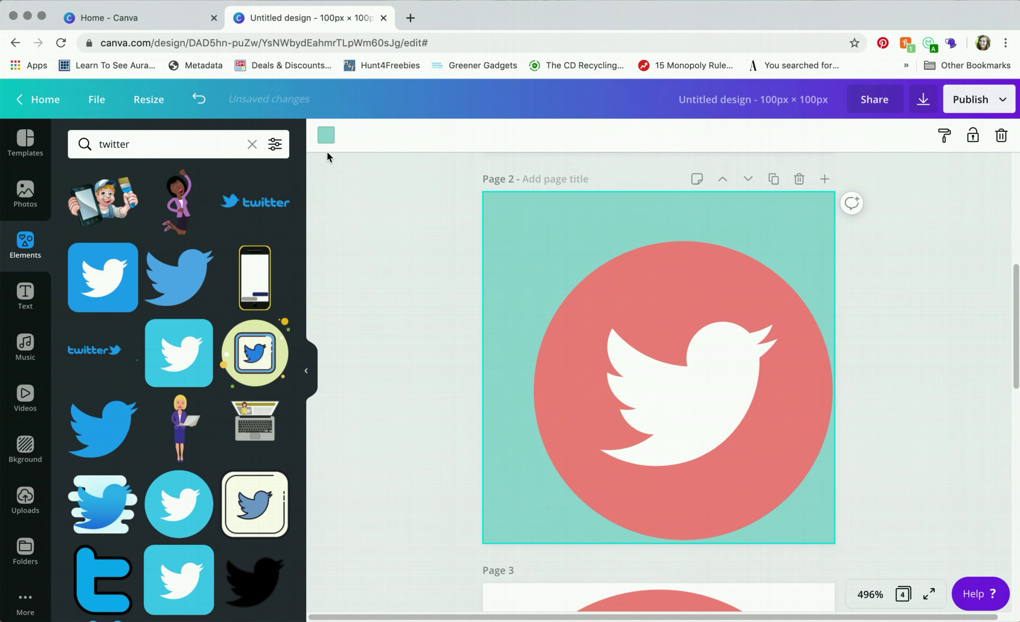
left_click(326, 136)
left_click(158, 278)
left_click(552, 266)
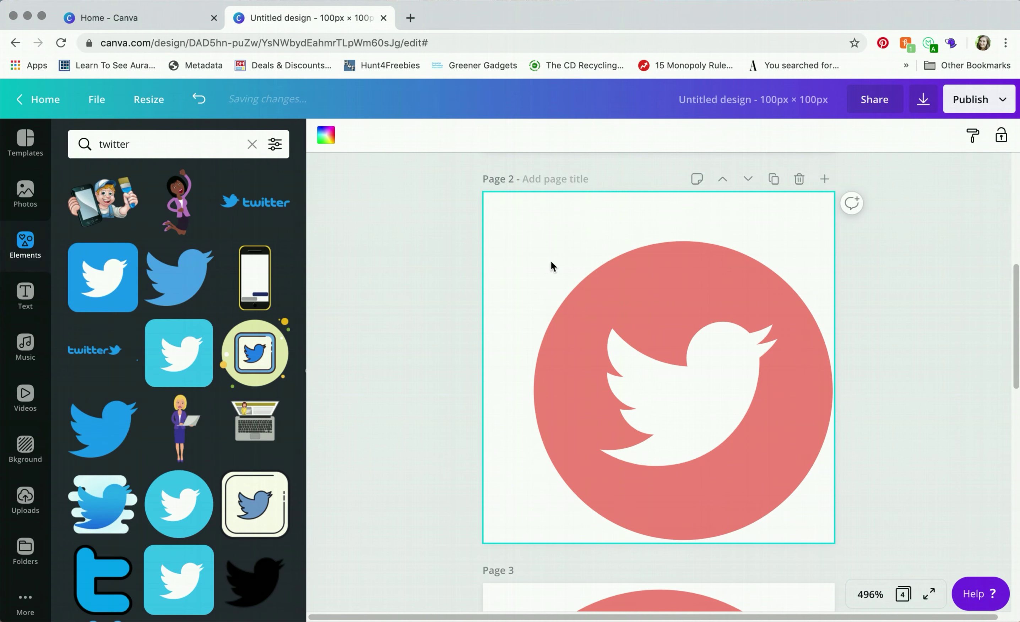
Enlarge the copied Twitter icon back to 100×100.
left_click(552, 266)
left_click_drag(529, 237, 477, 191)
left_click(469, 269)
scroll(938, 341, "up", 5)
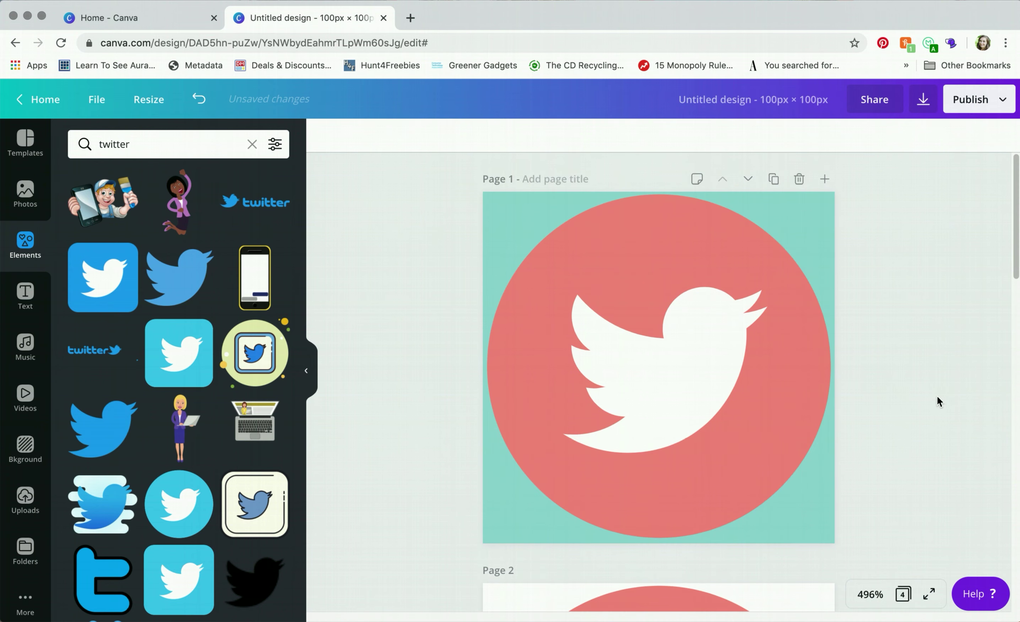
scroll(934, 393, "down", 5)
scroll(957, 356, "up", 5)
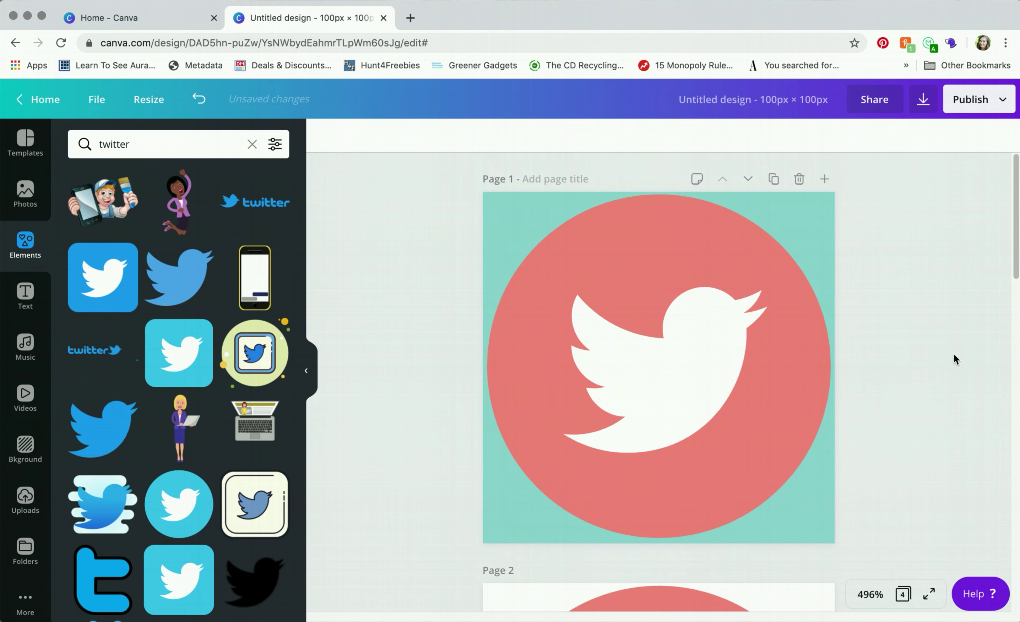